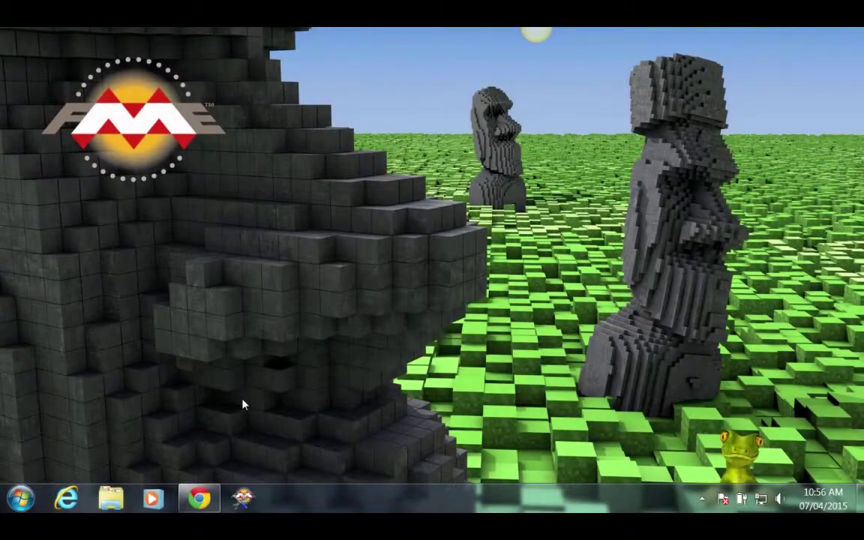
Launch FME Workbench 2015.0 from the Start menu's FME Desktop 2015.0 (Build 15244) folder.
key(super)
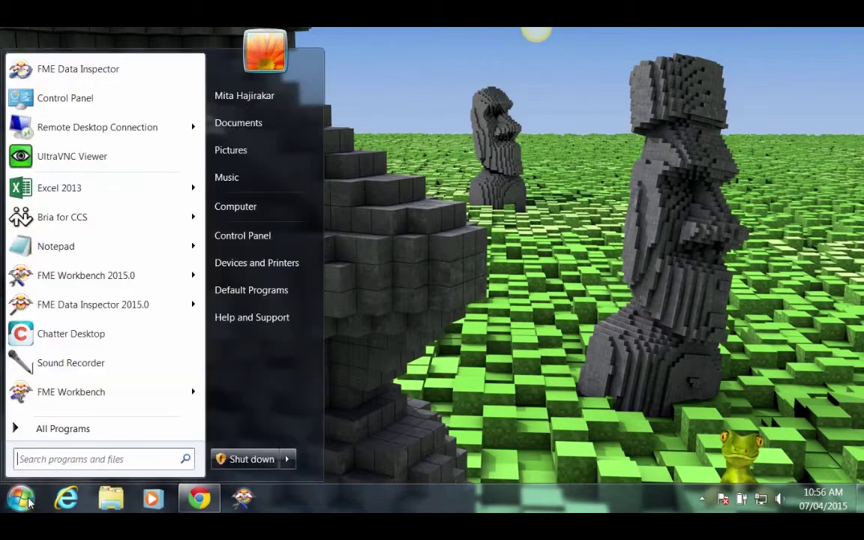
click(45, 429)
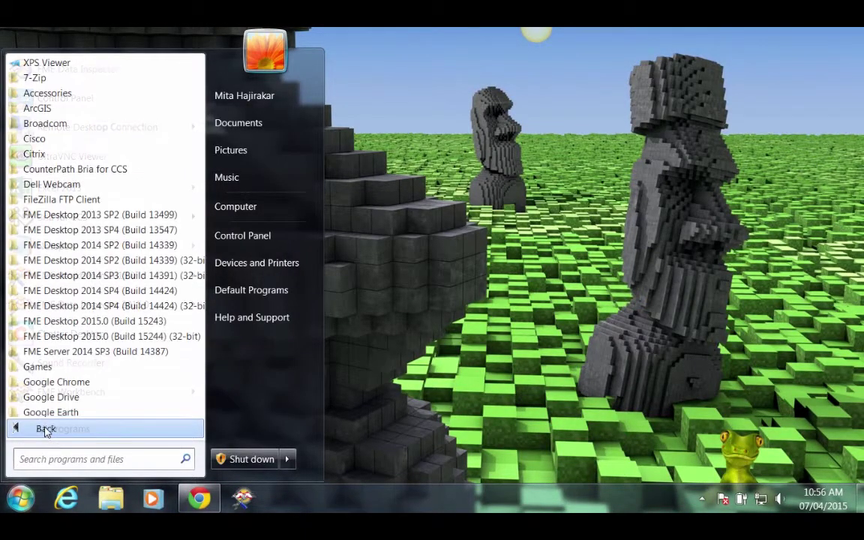
click(76, 338)
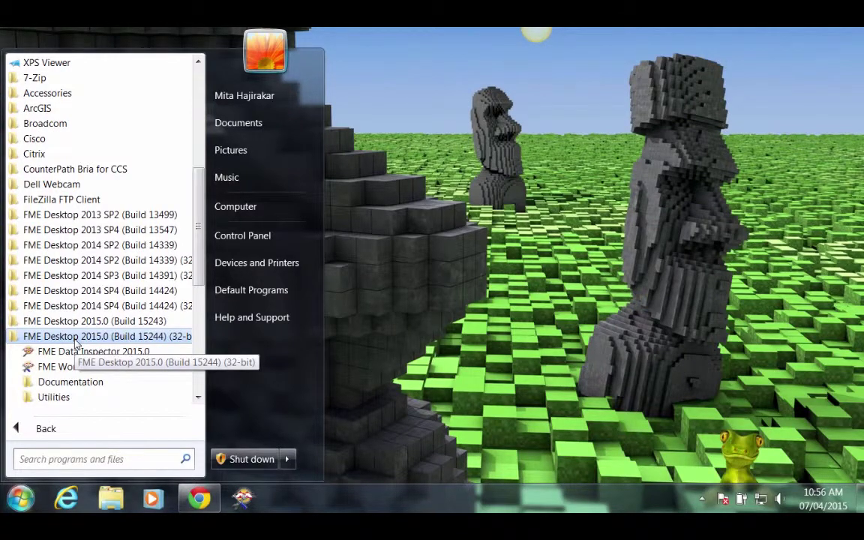
click(73, 367)
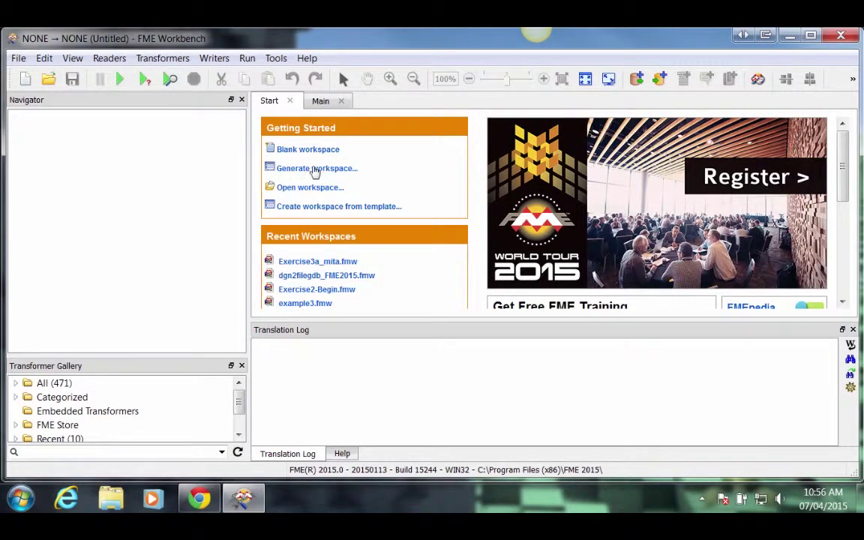
Start generating a workspace with an Esri Geodatabase (File Geodb API) reader format.
click(316, 174)
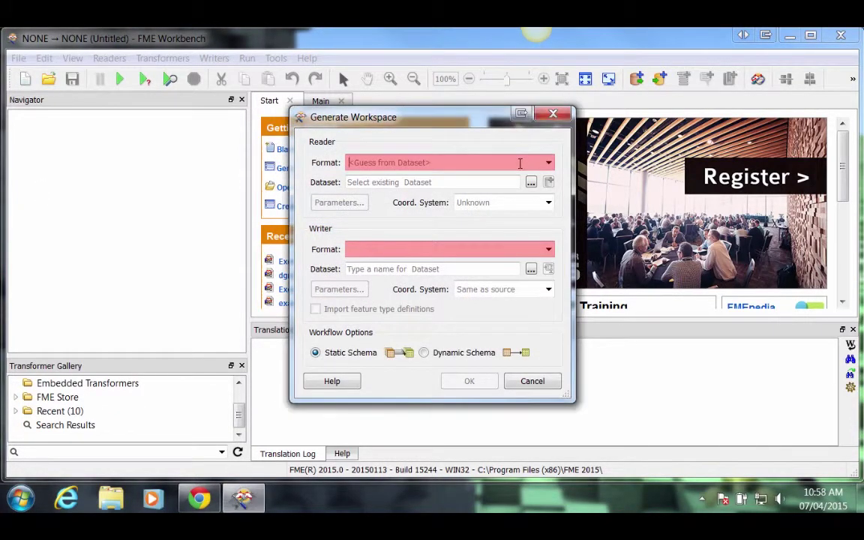
text(esr)
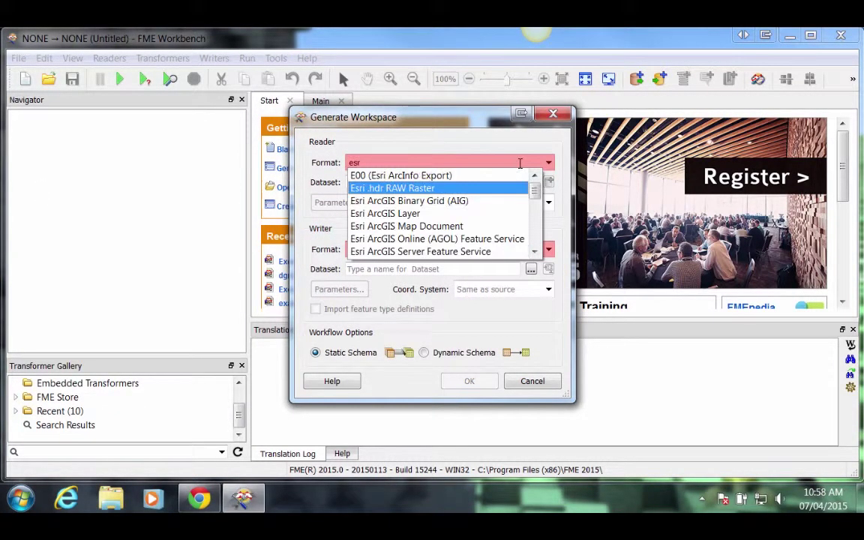
text(i geo)
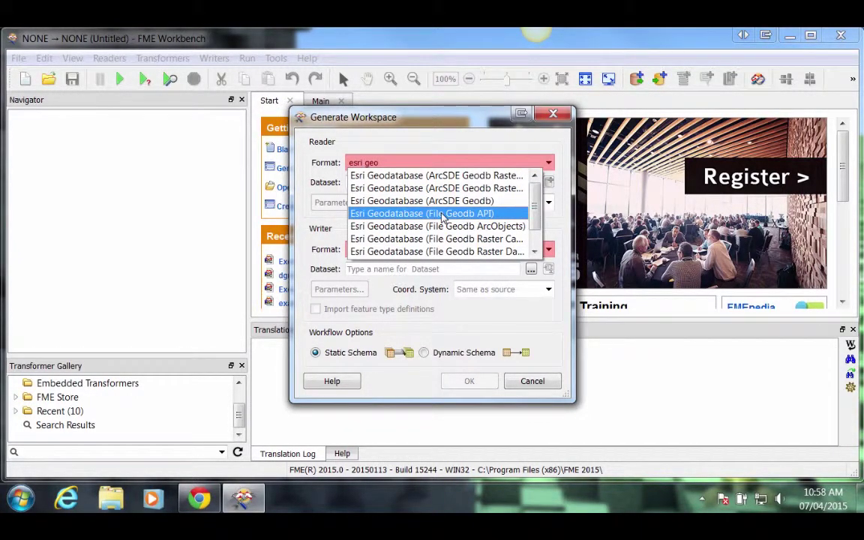
click(443, 214)
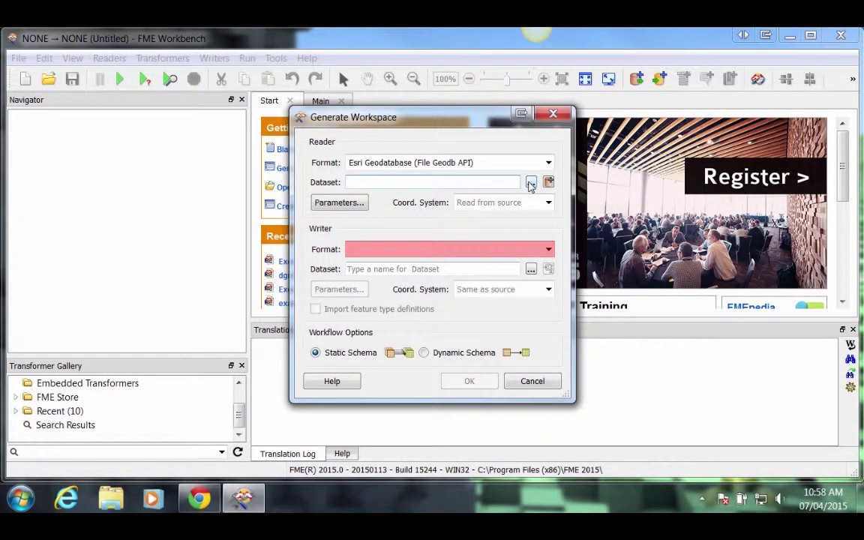
Set the source dataset to C:\FMEData2015\Data\CommunityMapping\CommunityMap.gdb.
click(530, 183)
click(531, 190)
click(367, 239)
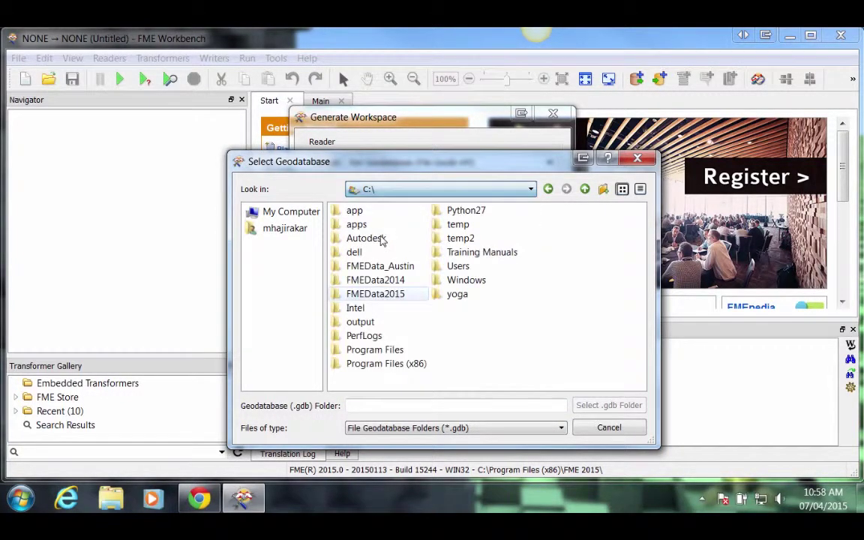
double_click(374, 294)
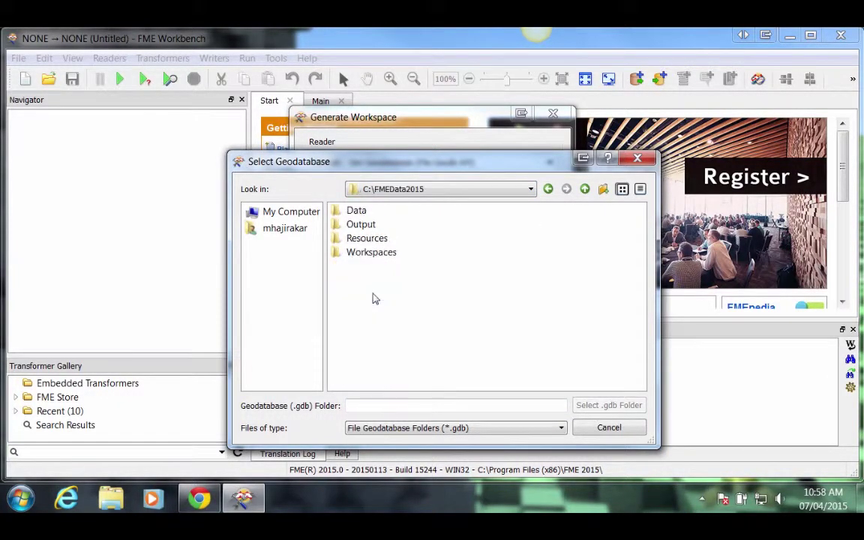
double_click(357, 213)
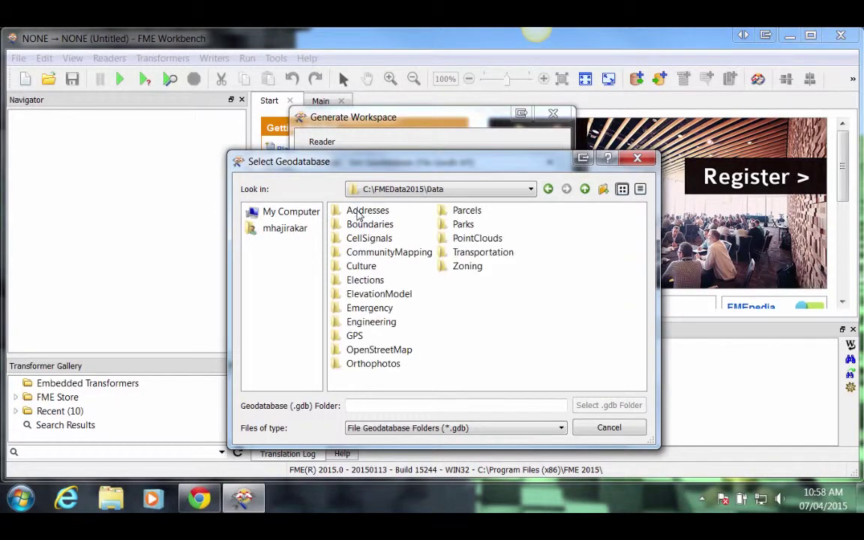
double_click(392, 253)
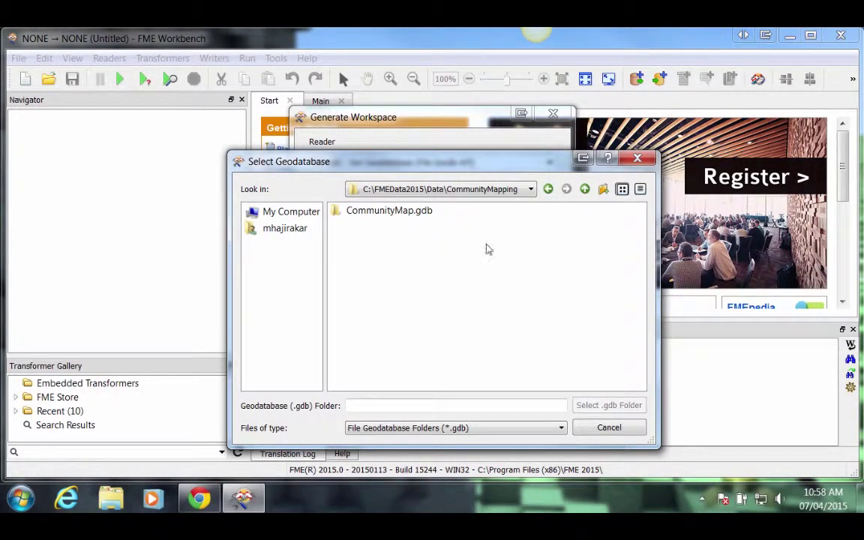
click(390, 214)
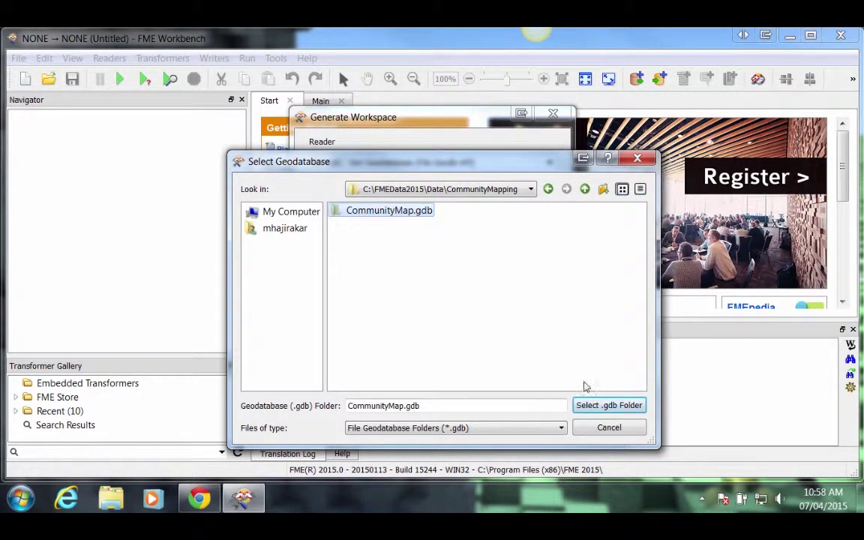
click(592, 405)
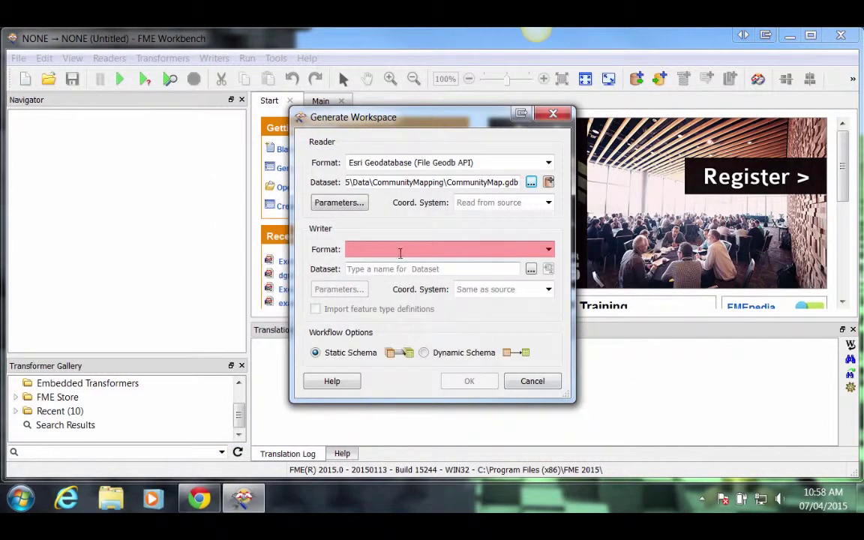
Set the writer format to Generic (Any Format).
click(400, 251)
text(generi)
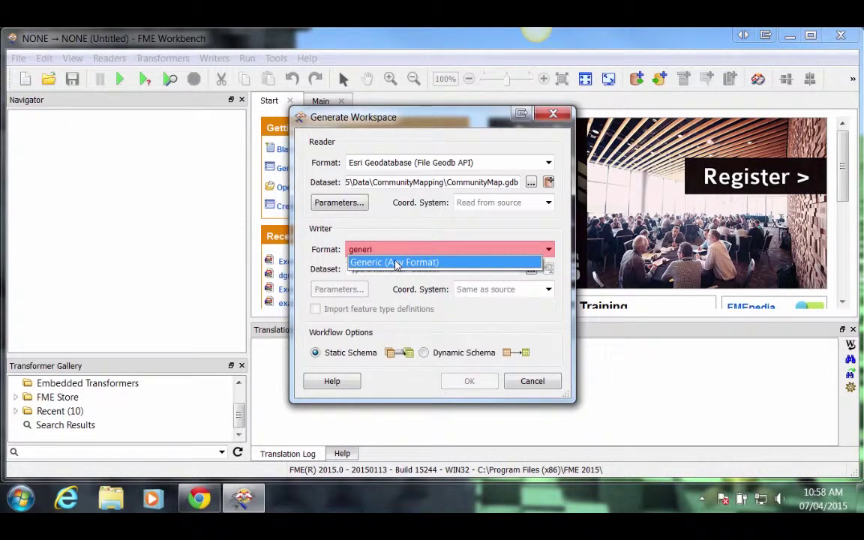
click(396, 263)
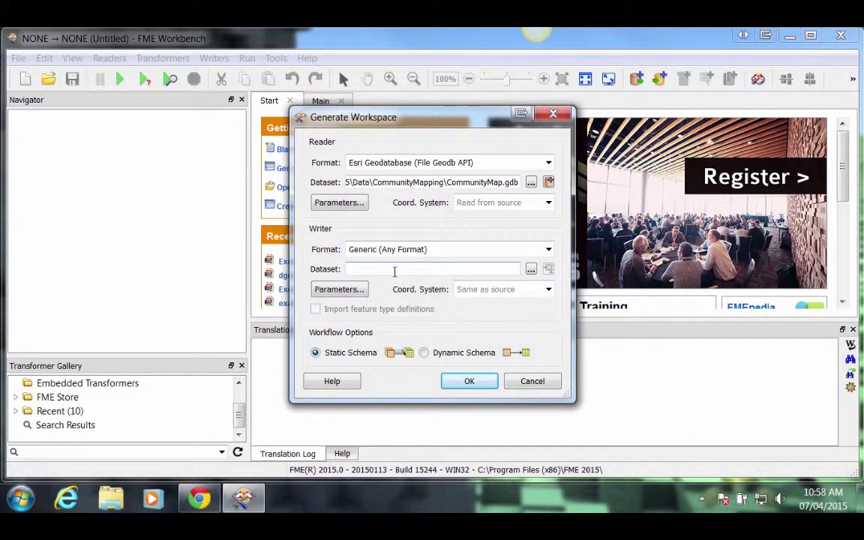
Target the C:\FMEData2015\Output\Tutorial folder and generate the workspace.
click(531, 268)
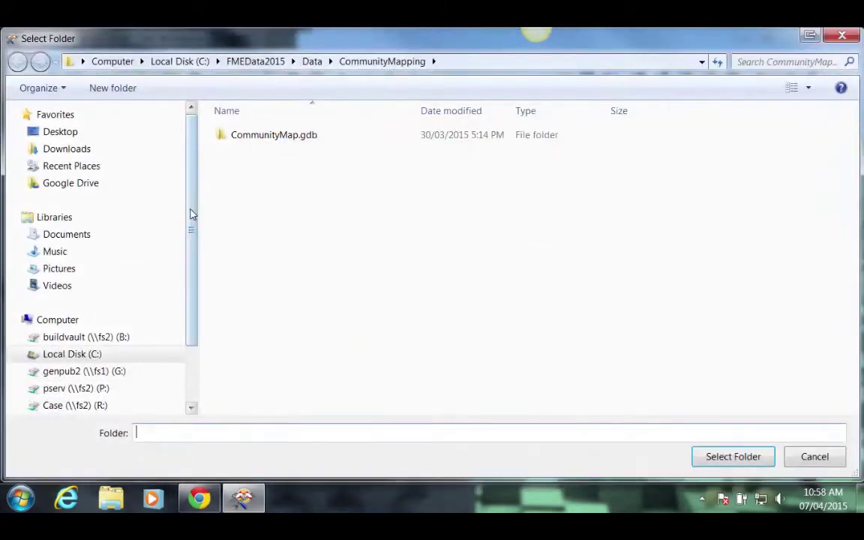
click(88, 354)
double_click(244, 234)
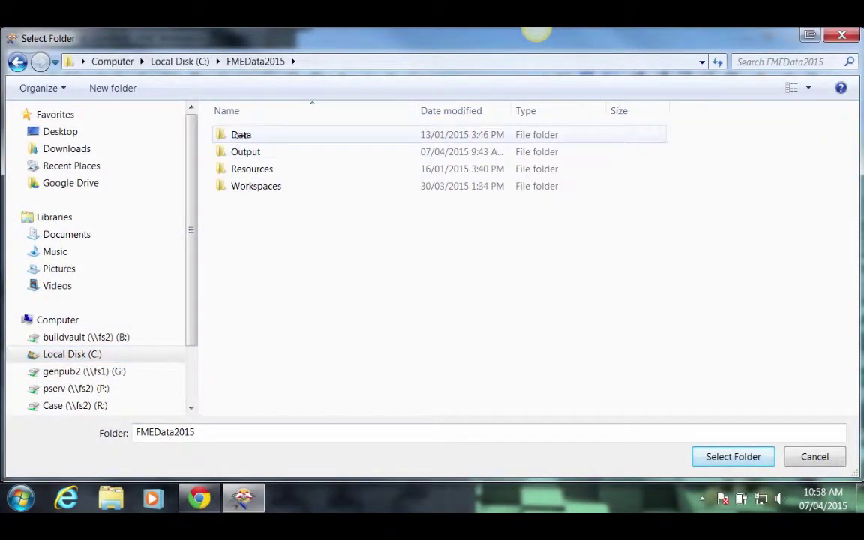
double_click(246, 152)
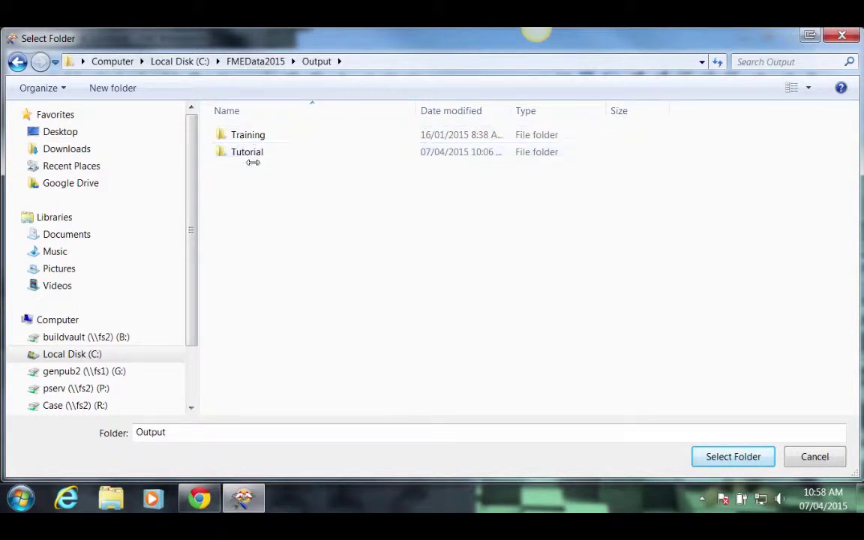
double_click(248, 151)
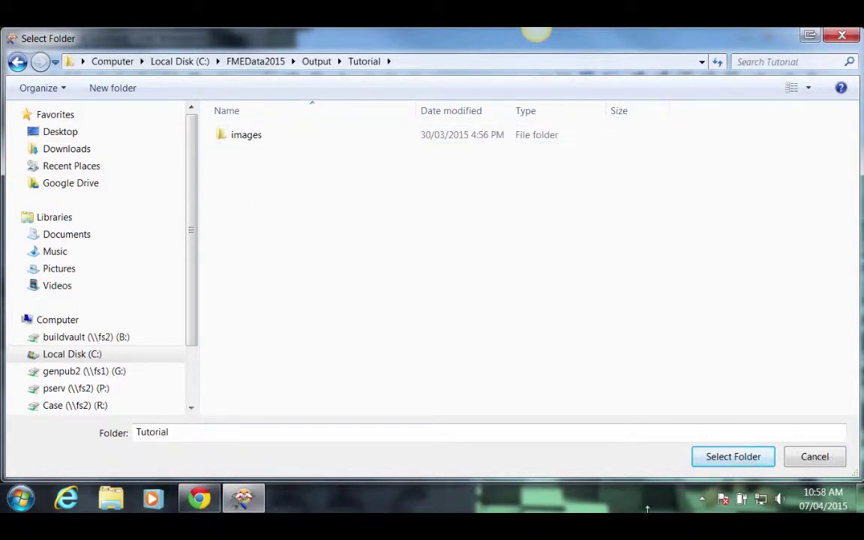
click(703, 459)
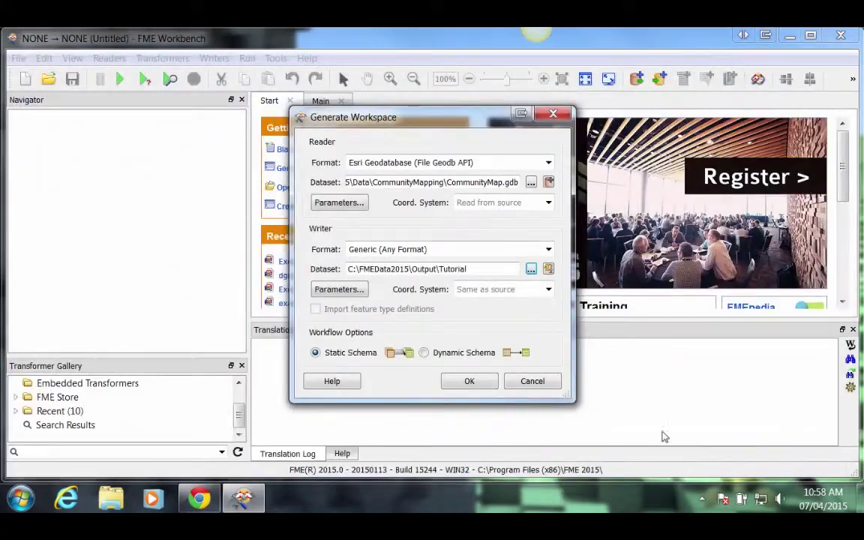
click(469, 383)
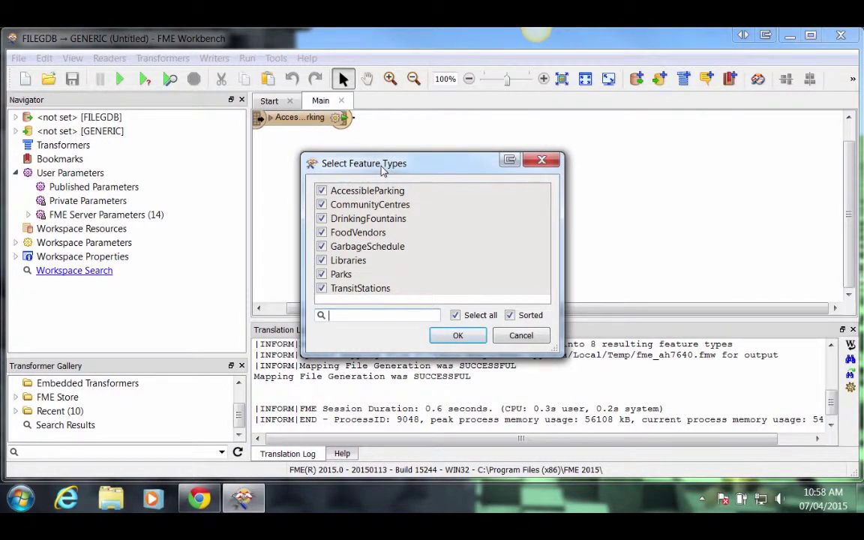
Keep all eight CommunityMap feature types selected and confirm.
click(451, 336)
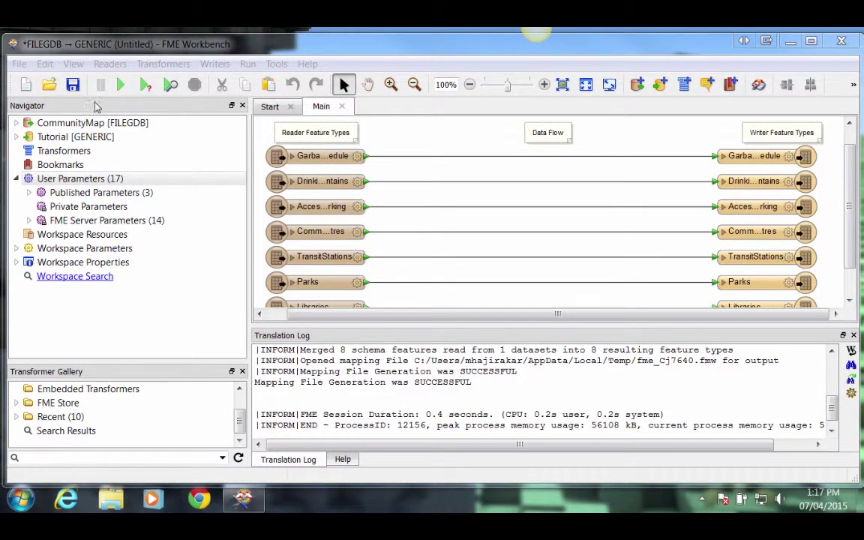
Add a Choice with Alias user parameter named OutputFormat, prompted 'Output Format'.
click(162, 180)
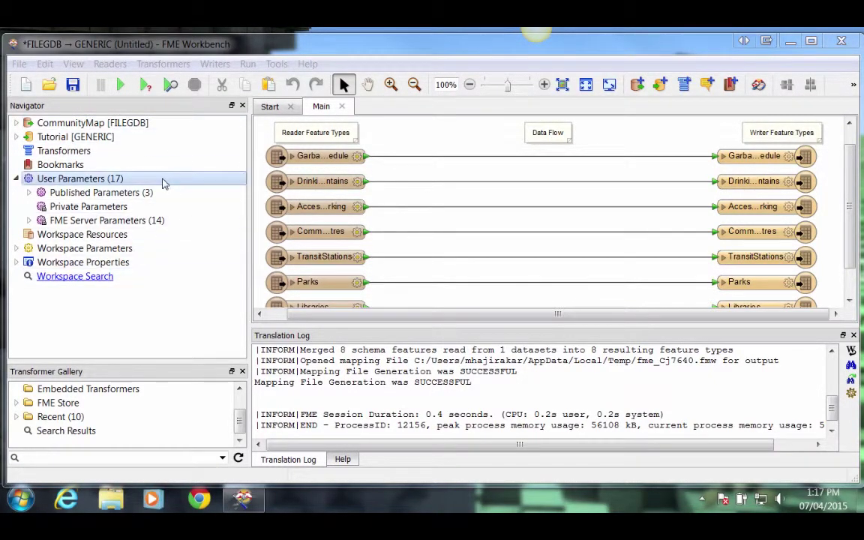
right_click(94, 181)
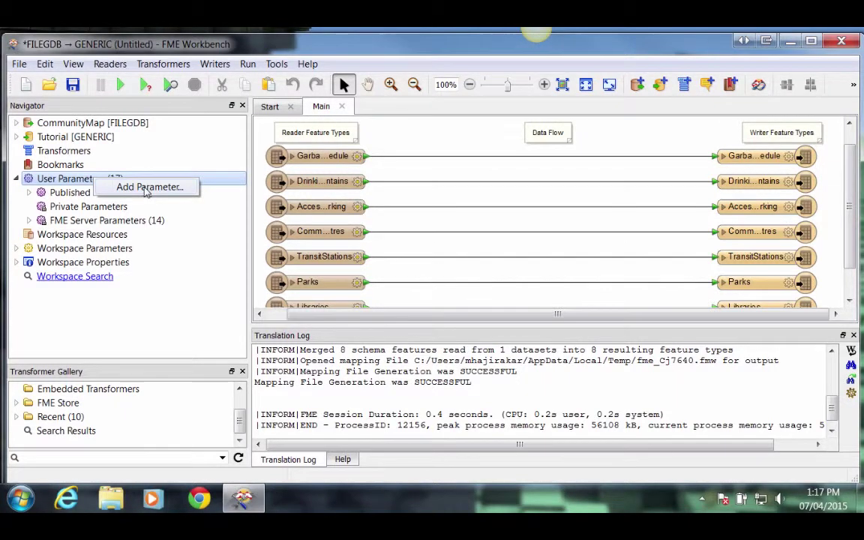
click(146, 191)
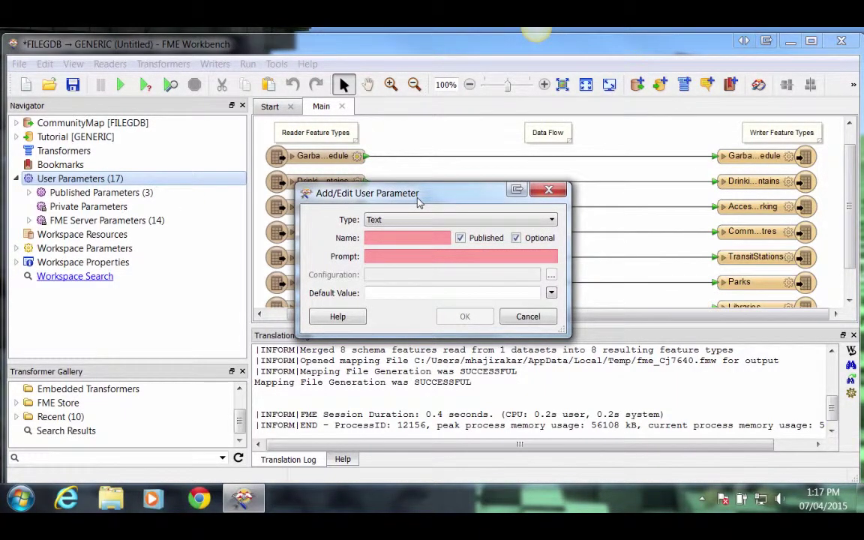
click(419, 220)
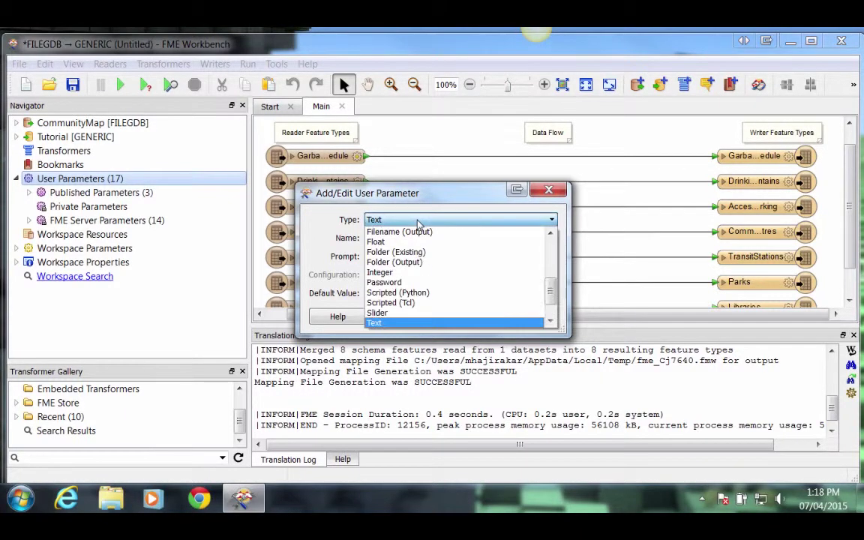
scroll(503, 274, up, 3)
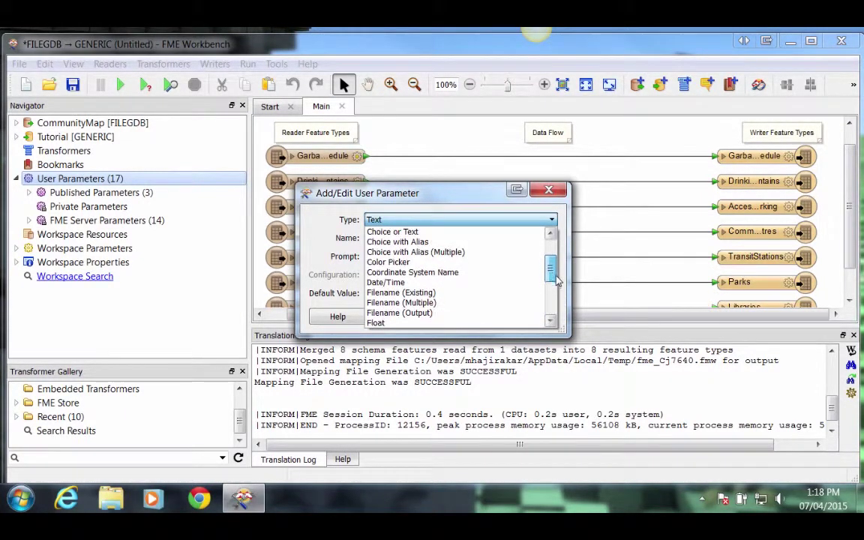
click(432, 242)
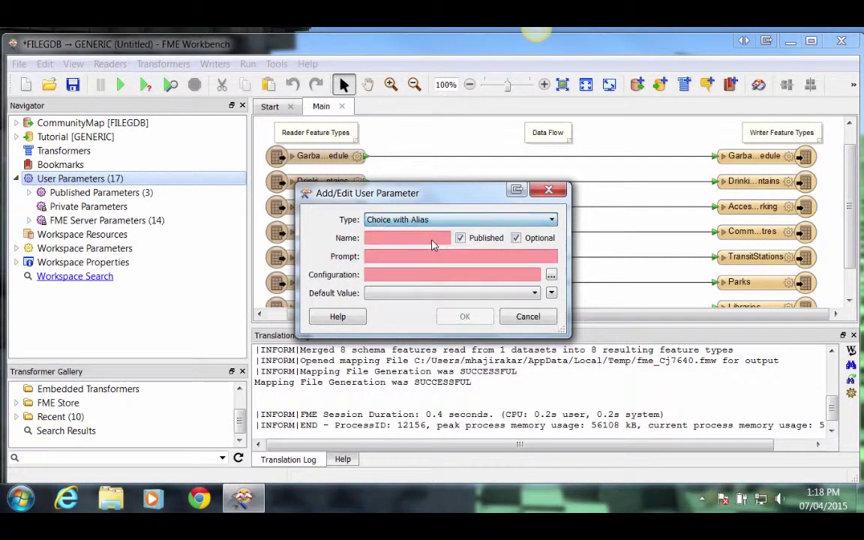
click(432, 239)
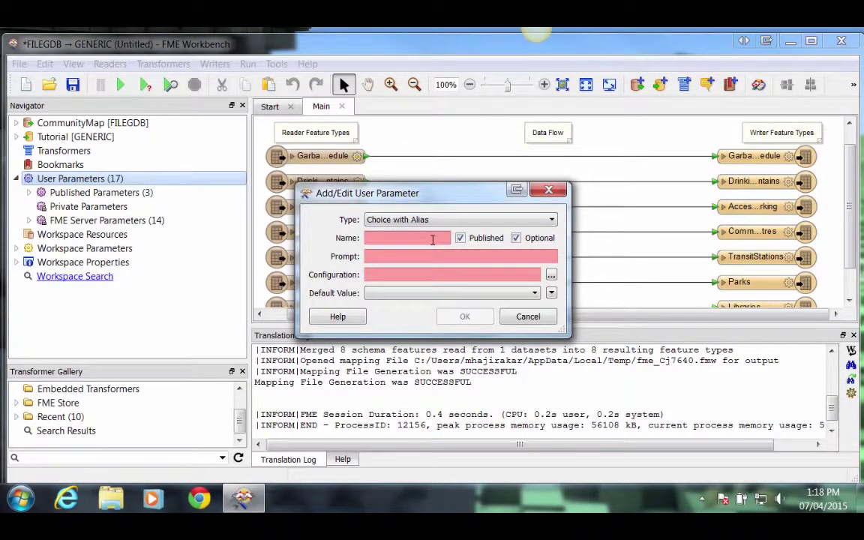
text(OutputFormat)
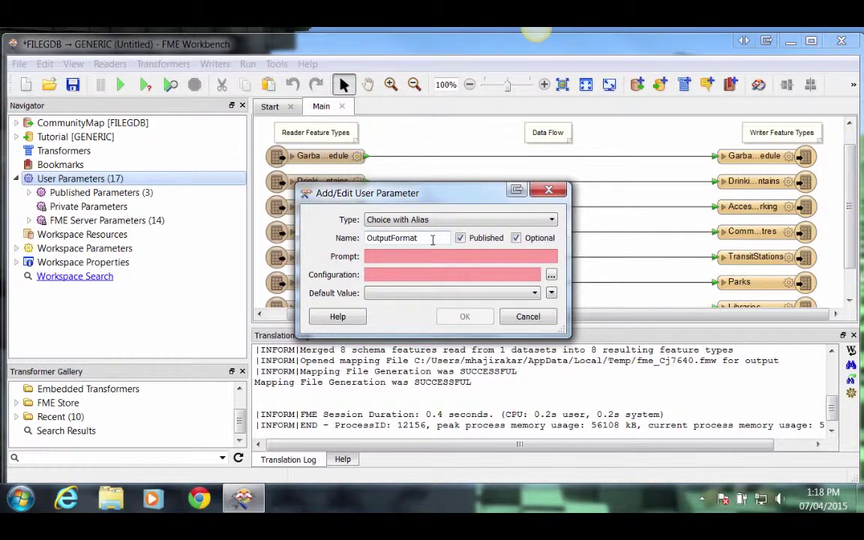
click(432, 251)
text(Out)
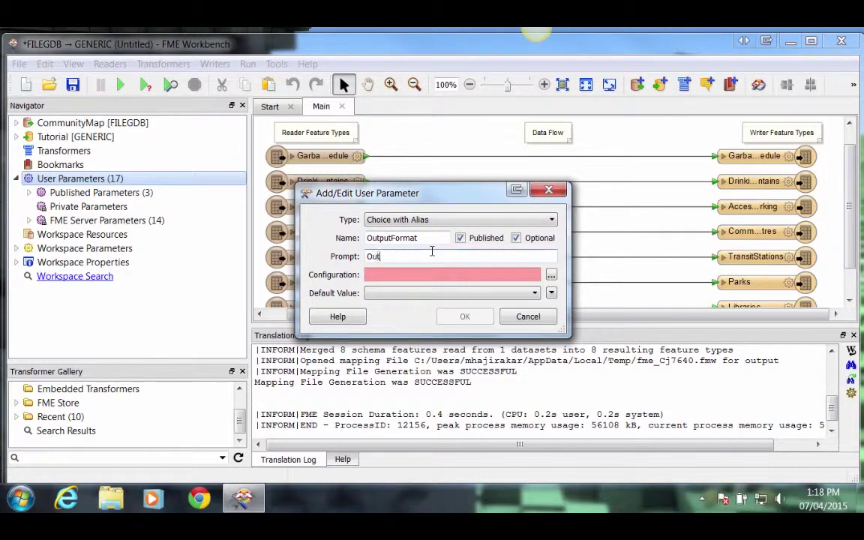
text(put Format)
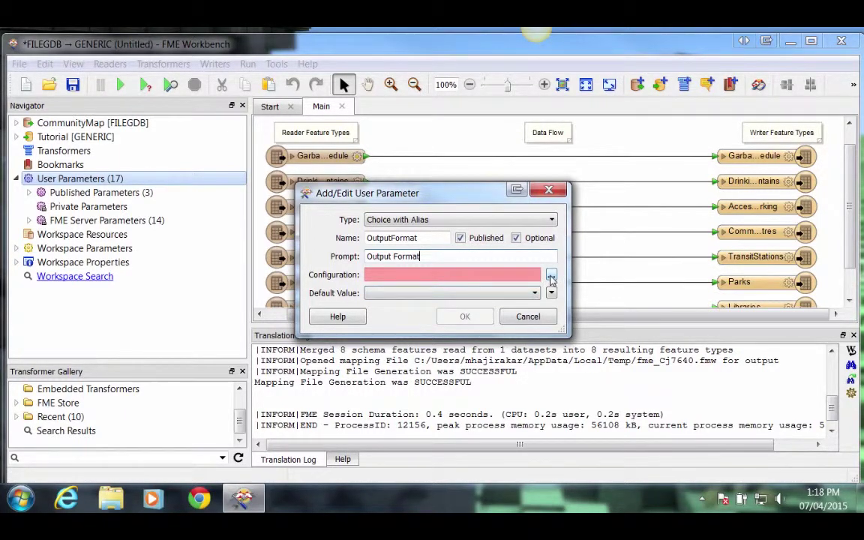
Import writer formats as choices, ticking ACAD and Esri Shape.
click(551, 277)
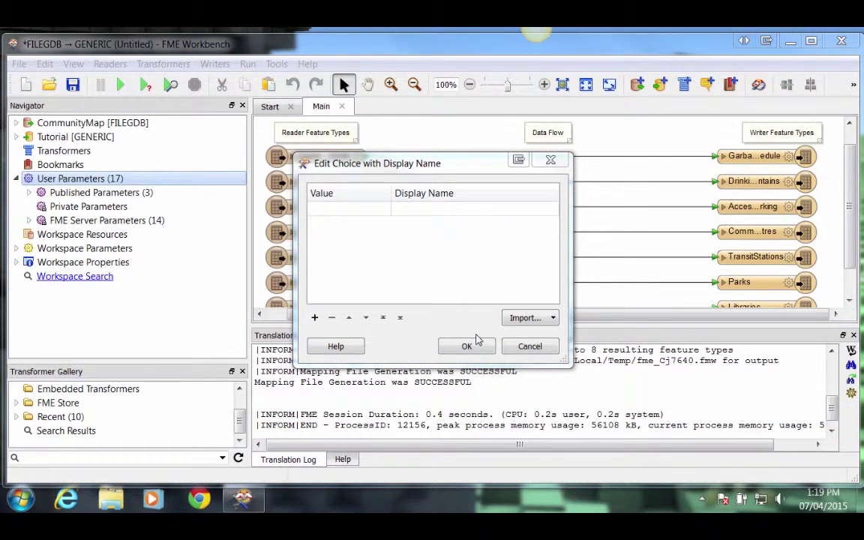
click(553, 319)
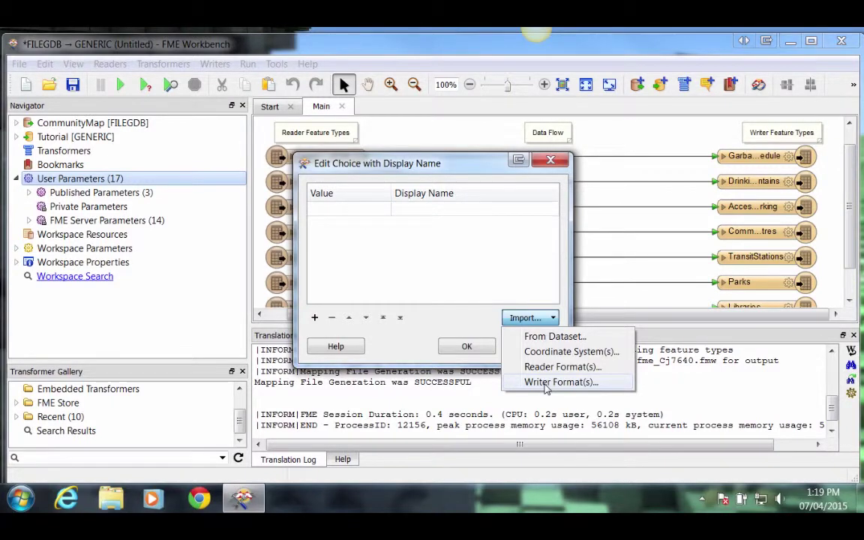
click(546, 384)
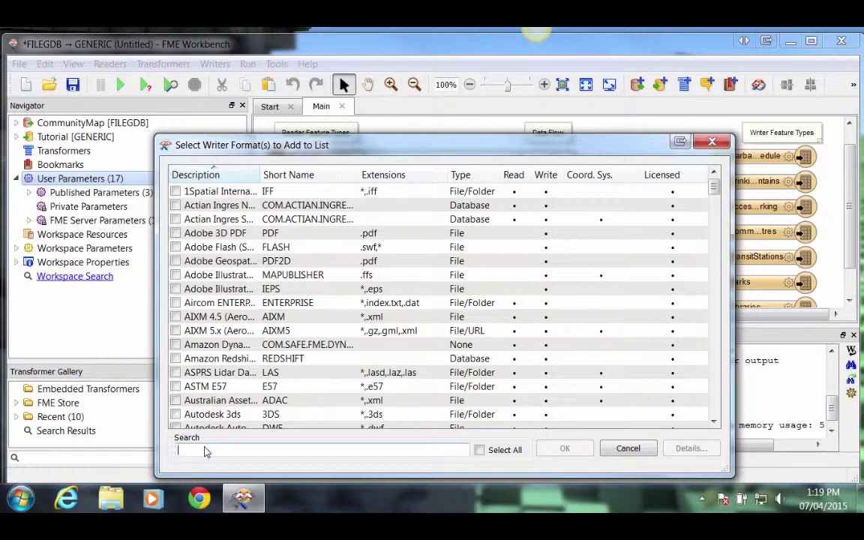
text(autocad)
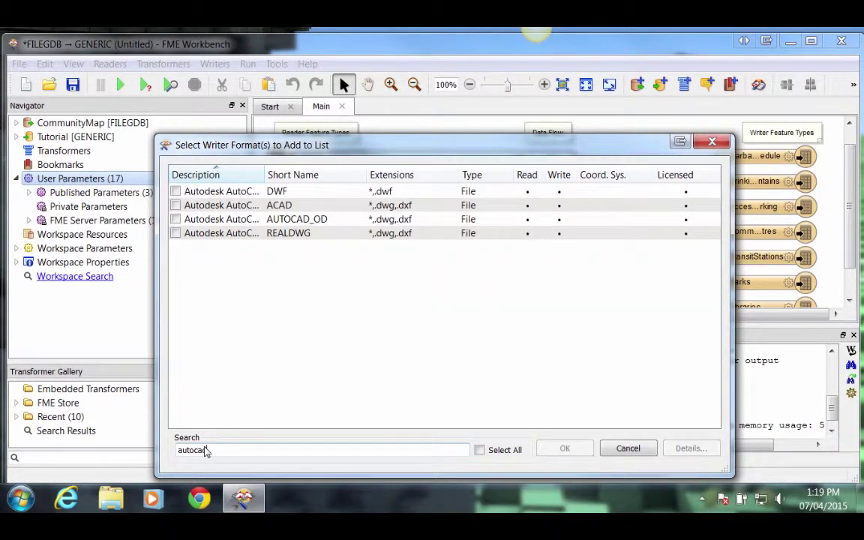
click(177, 205)
drag(217, 448, 178, 448)
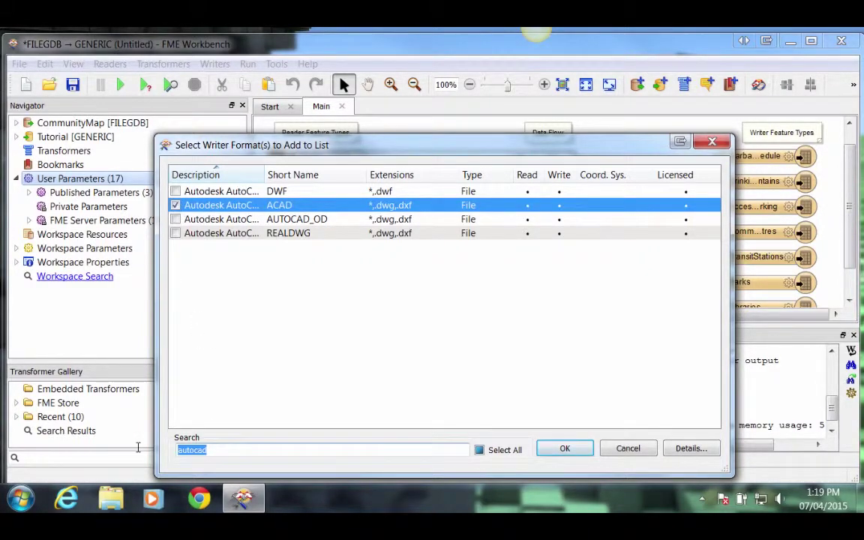
text(esri shap)
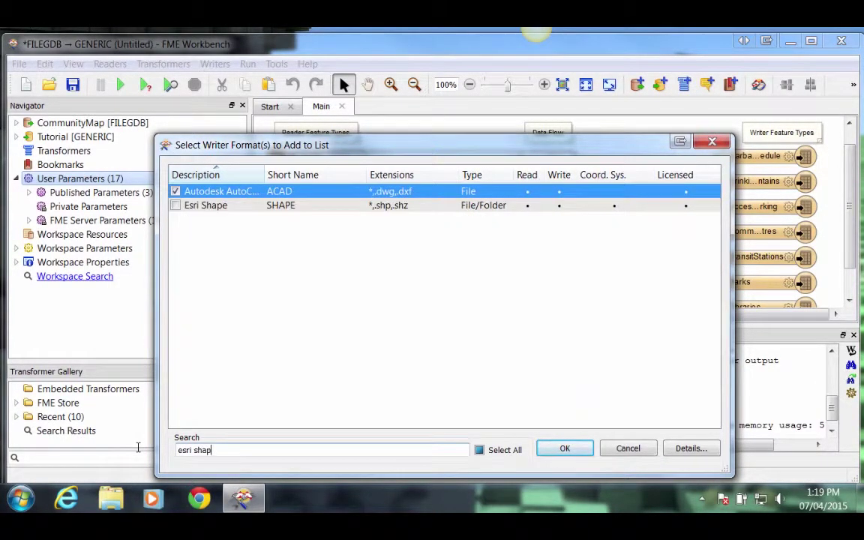
click(176, 205)
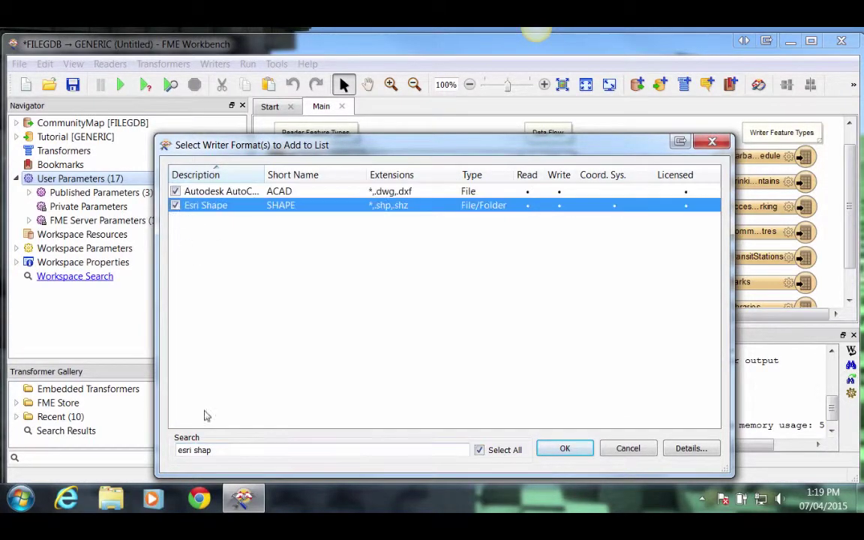
Also tick GML and MapInfo TAB, then accept the four format choices.
drag(216, 450, 166, 449)
text(gm)
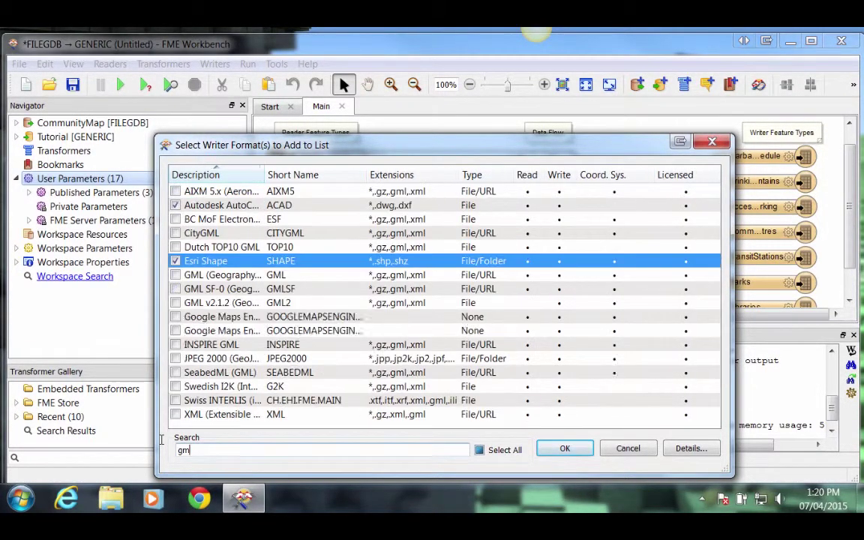
text(l)
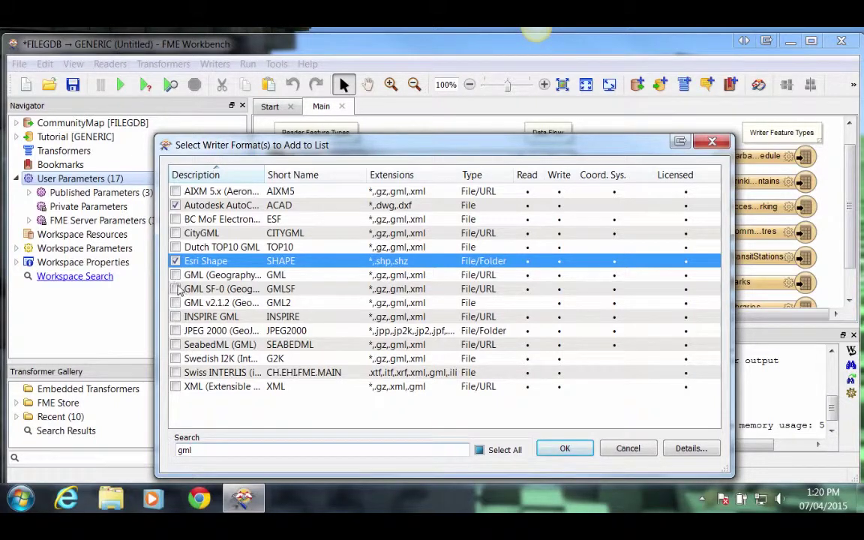
click(175, 275)
drag(194, 450, 159, 450)
text(maping)
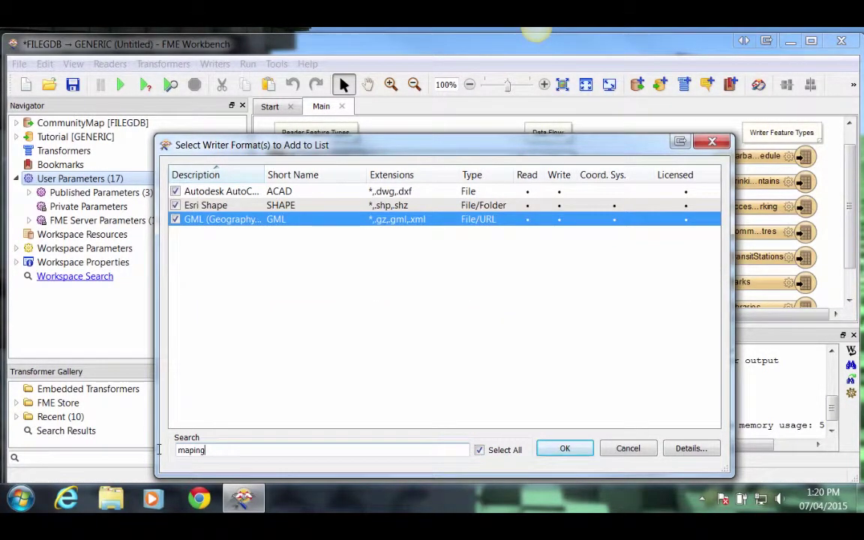
key(BackSpace)
text(fo)
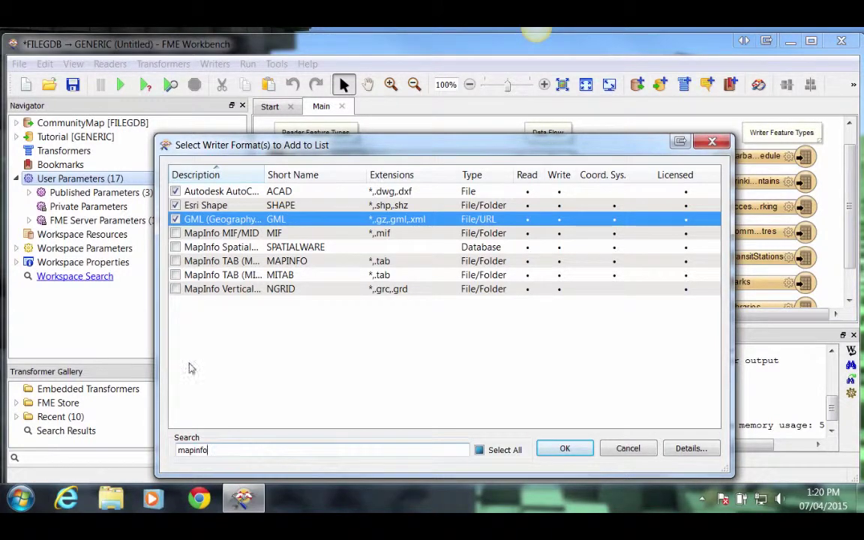
click(175, 261)
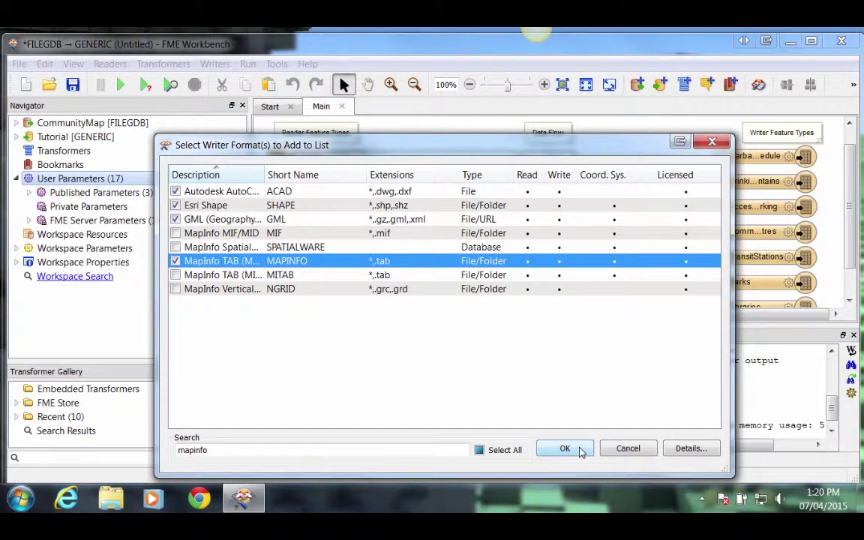
click(565, 448)
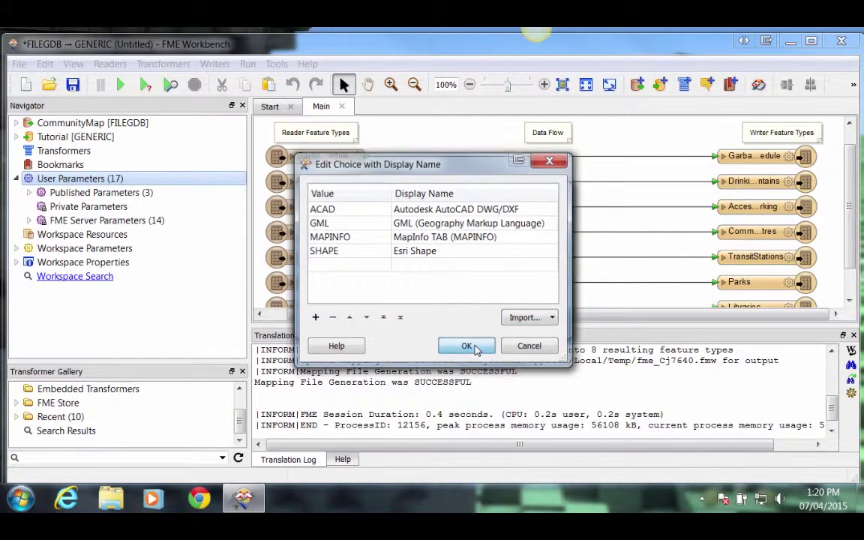
click(474, 347)
Create the OutputFormat parameter and link the Tutorial writer's Output Format to it.
click(464, 315)
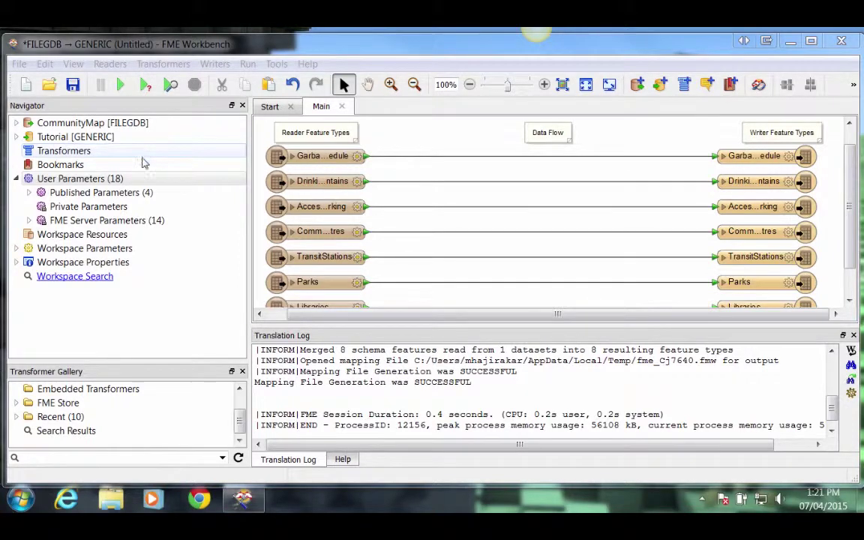
click(56, 139)
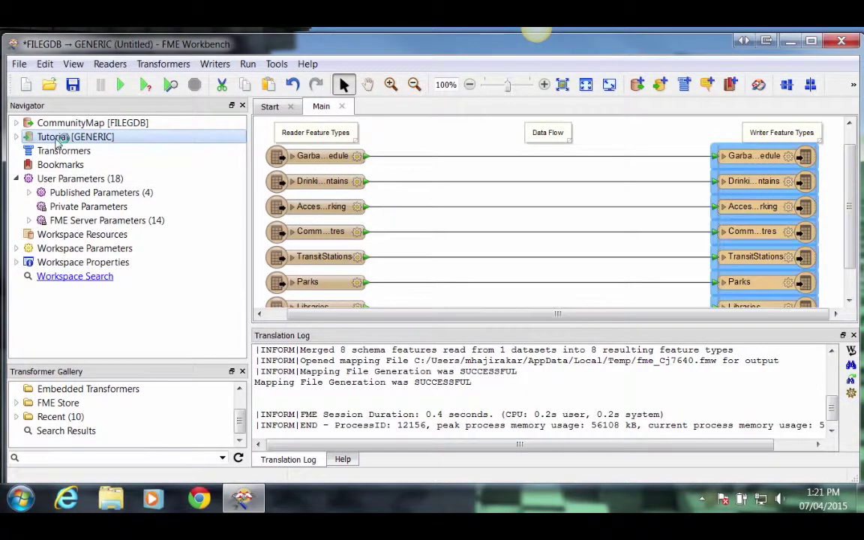
click(16, 138)
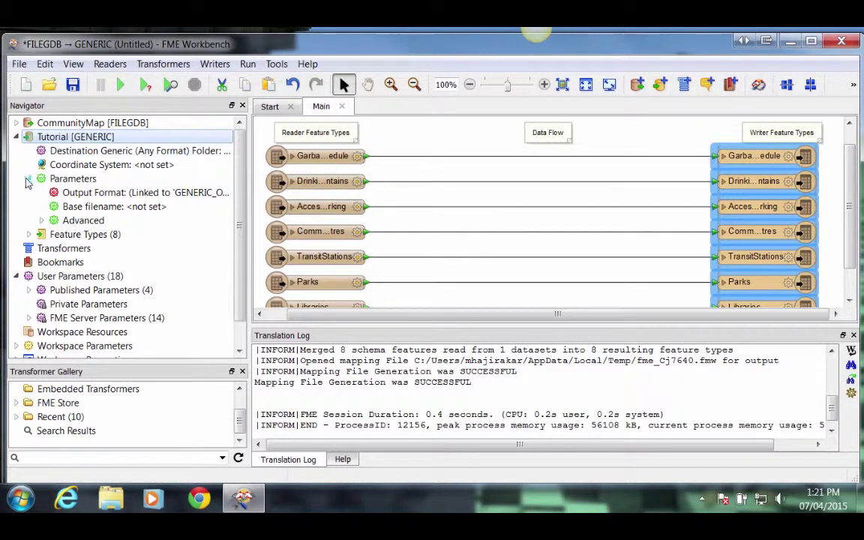
right_click(87, 195)
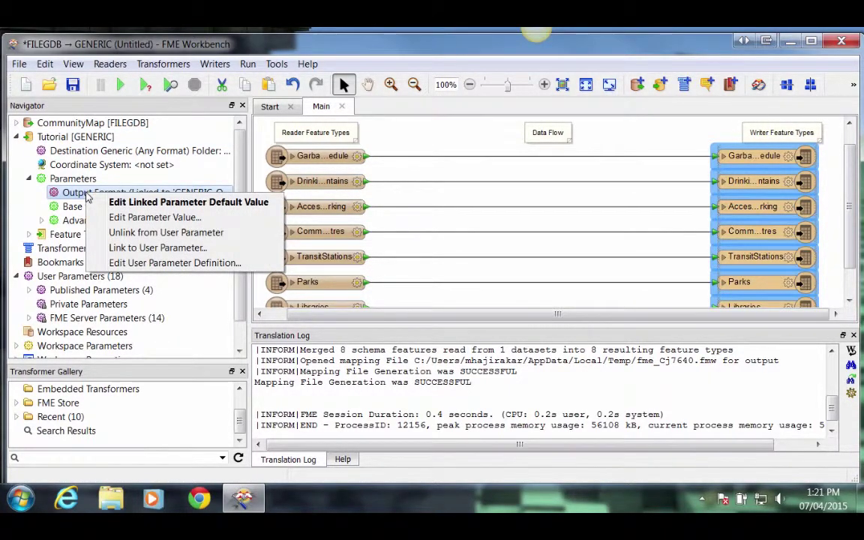
click(135, 248)
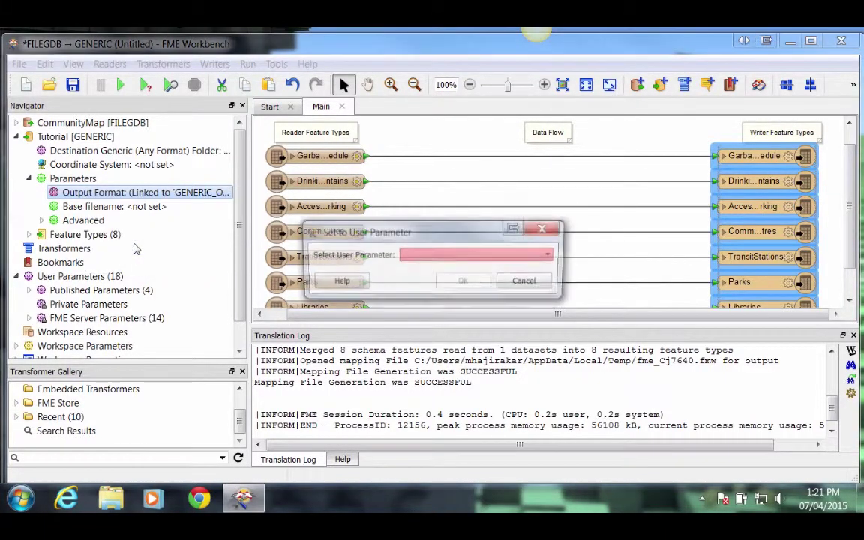
click(550, 255)
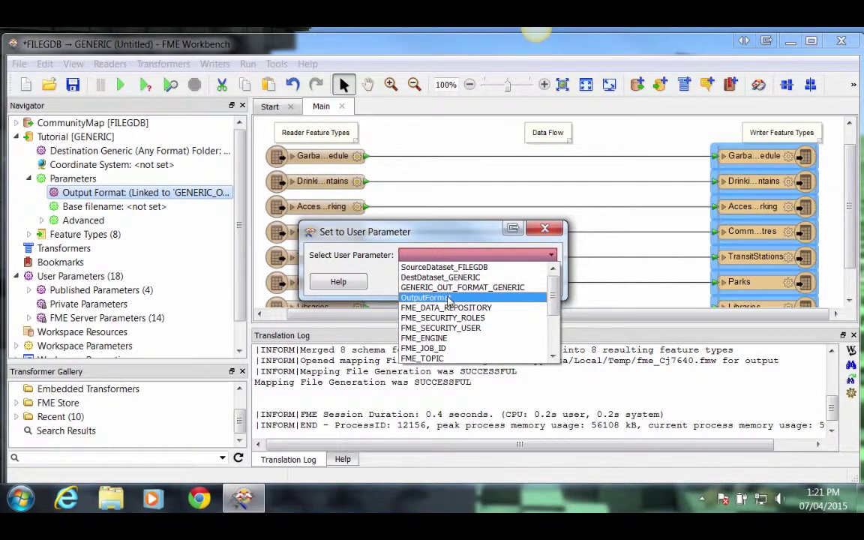
click(448, 298)
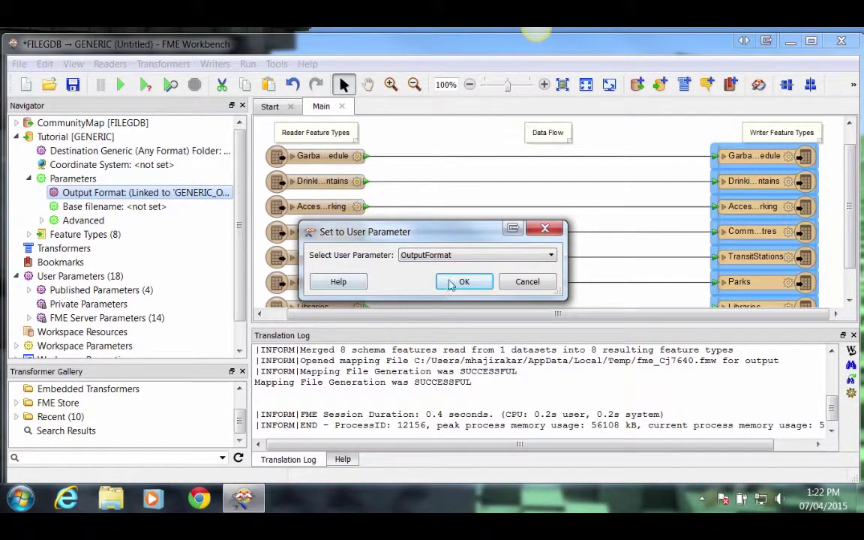
click(462, 284)
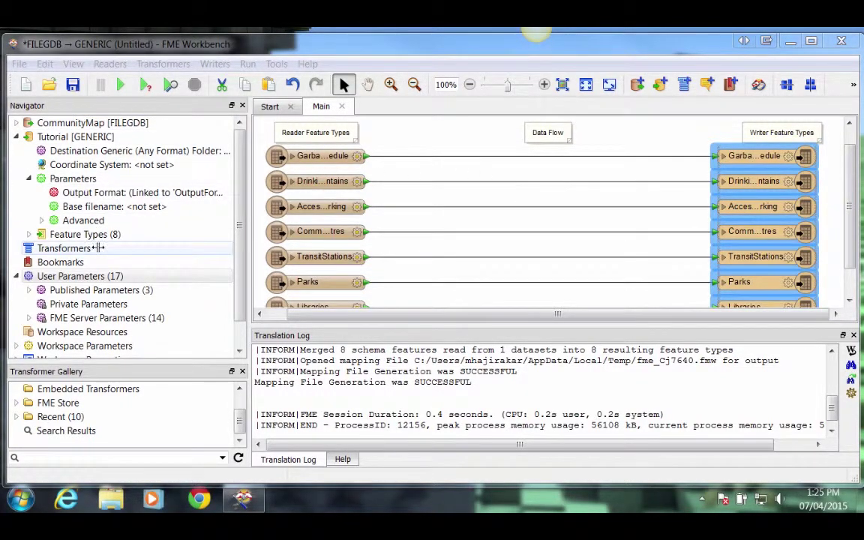
Add a Choice with Alias user parameter named CoordinateSystem, prompted 'Coordinate System'.
click(73, 274)
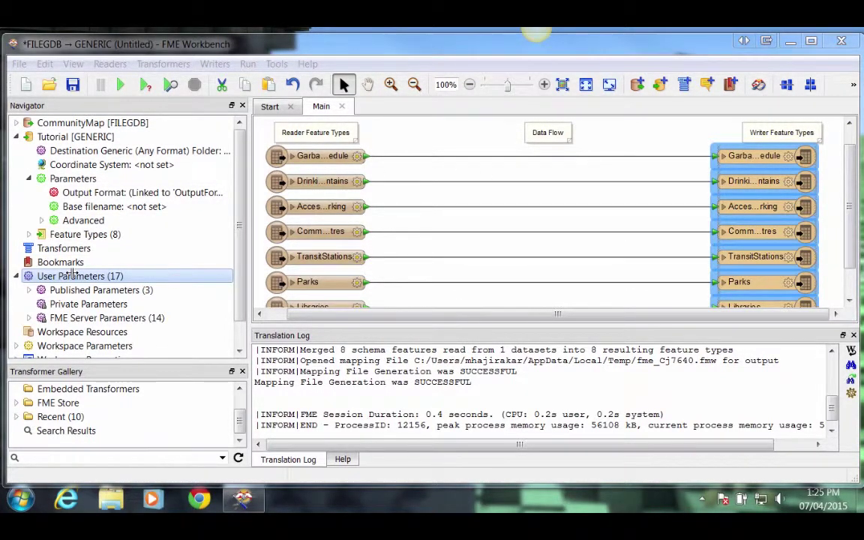
right_click(72, 275)
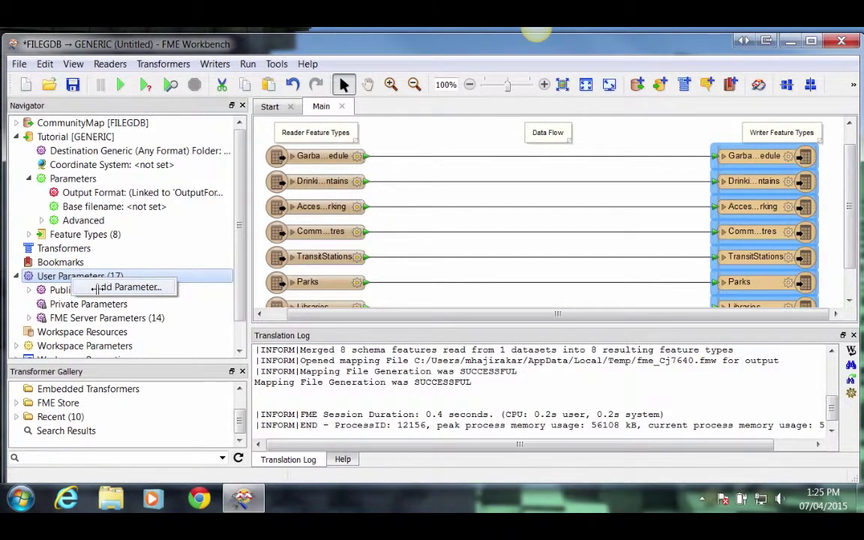
click(98, 288)
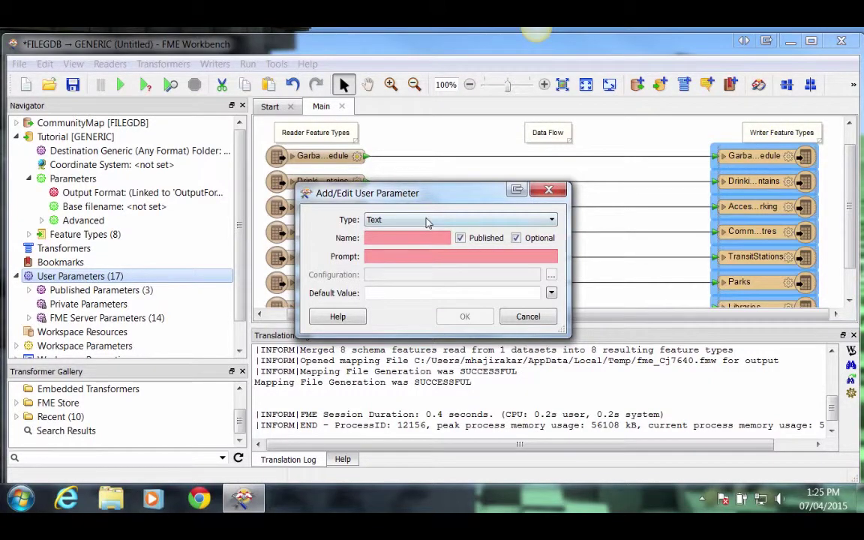
click(427, 220)
drag(553, 294, 555, 262)
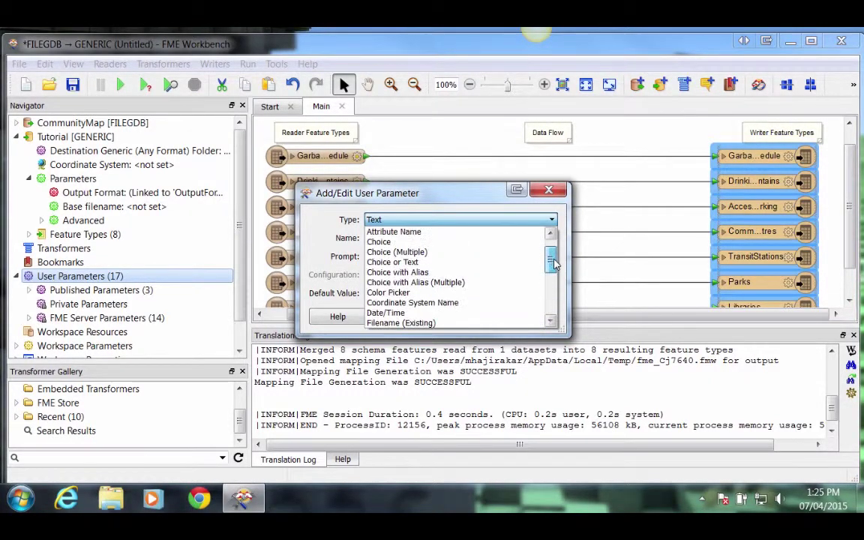
click(451, 273)
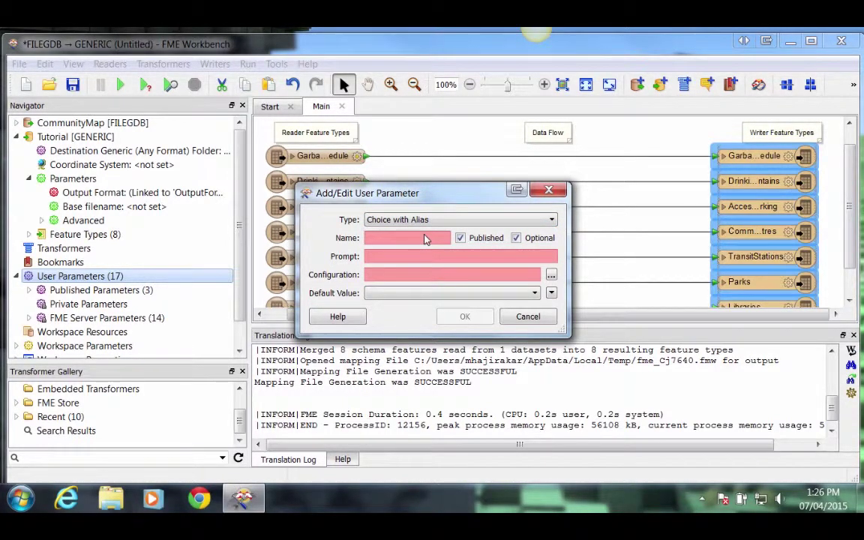
text(CoordinateSystem)
click(415, 256)
text(Coordinate System)
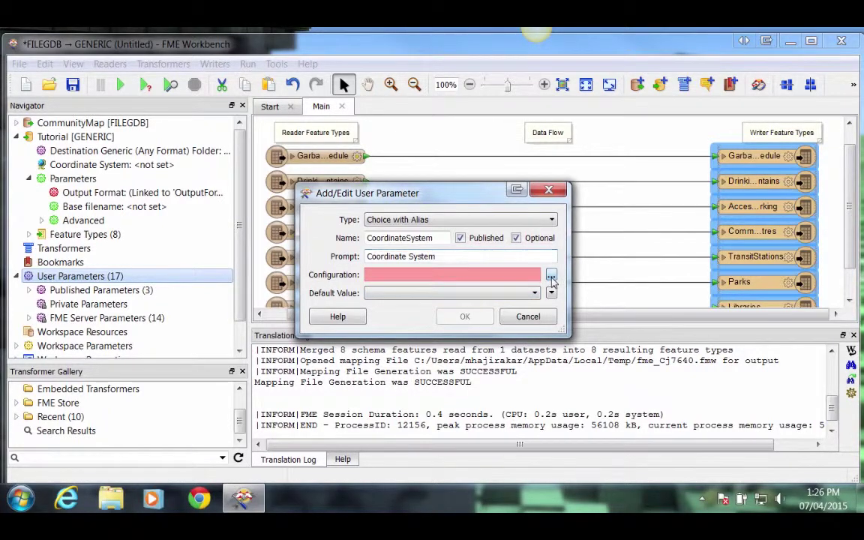
Import LL84 and UTM83-10 from coordinate systems as the parameter's choices.
click(552, 277)
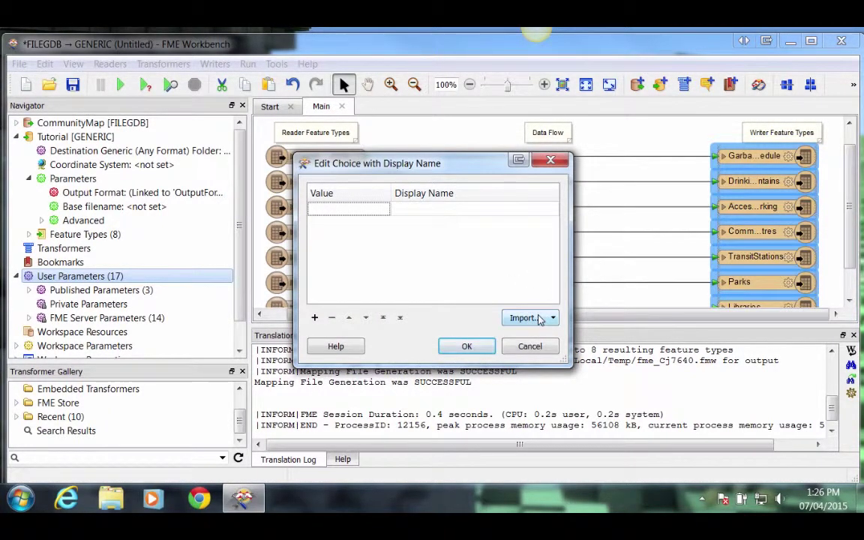
click(548, 318)
click(547, 351)
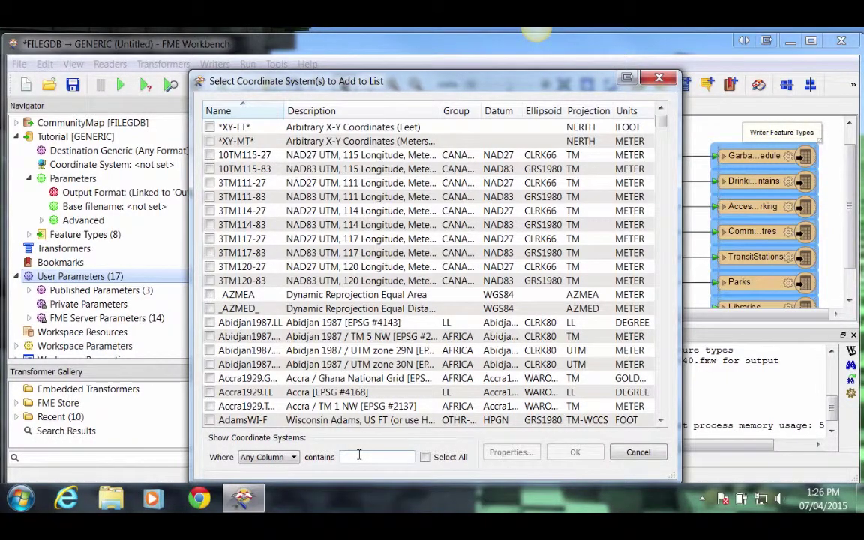
text(ll84)
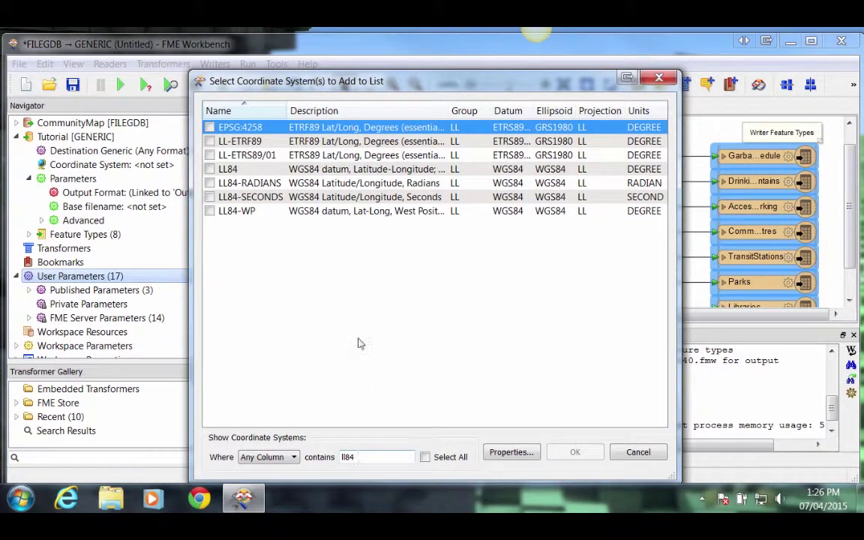
click(210, 170)
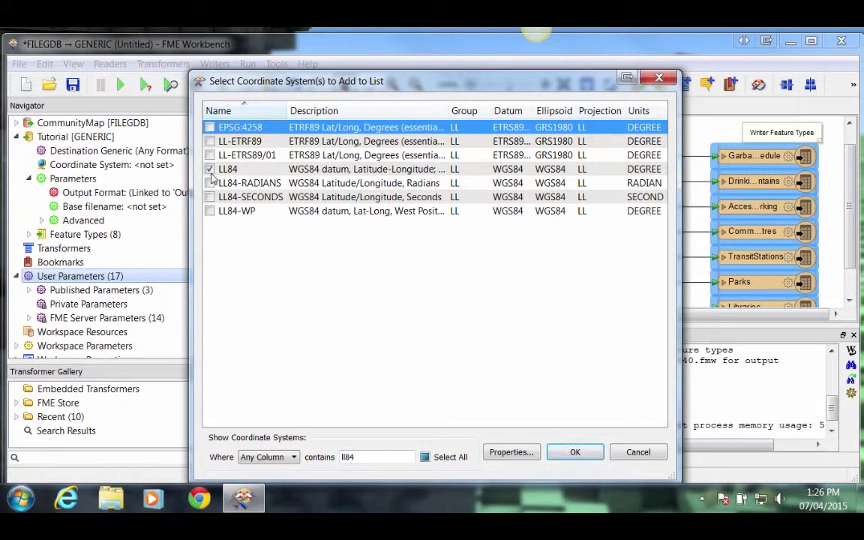
double_click(346, 457)
text(utm83)
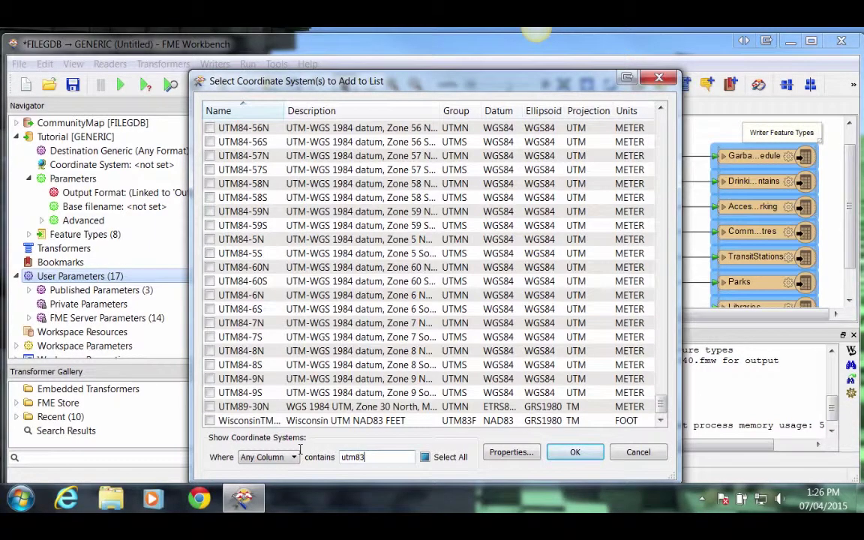
text(-10)
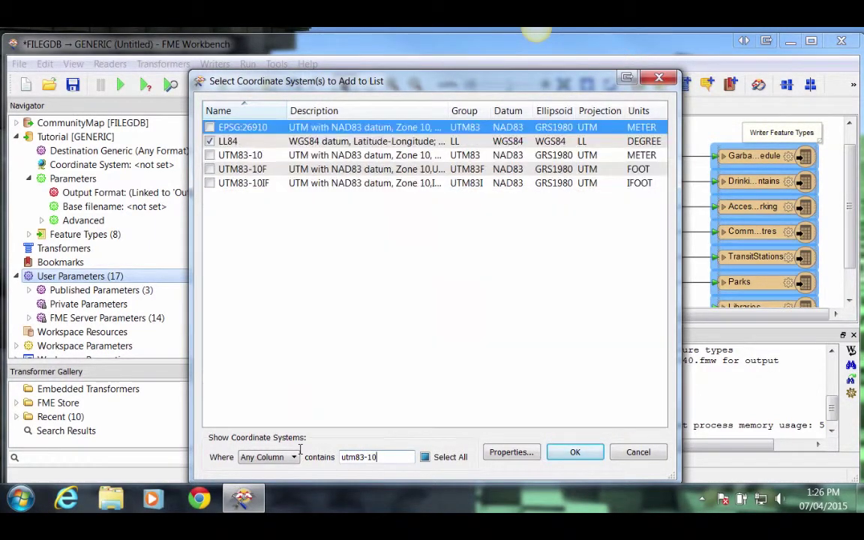
click(209, 154)
click(576, 454)
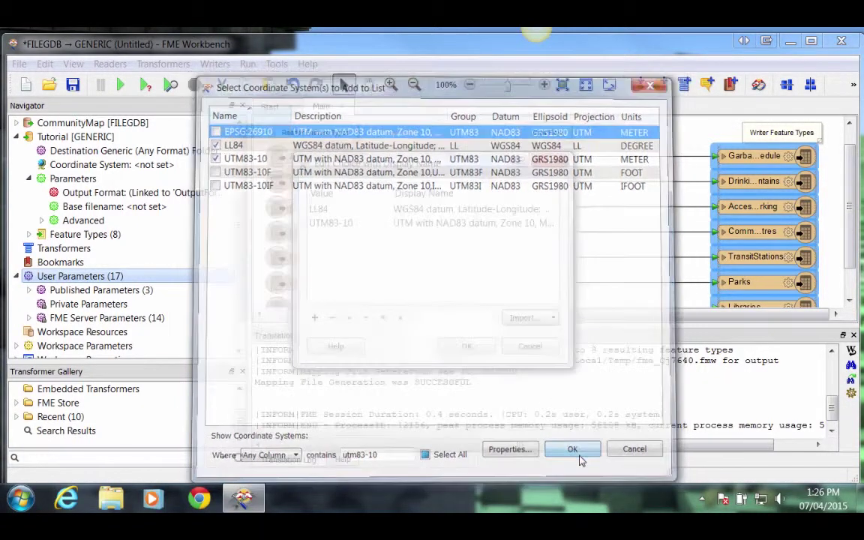
click(467, 347)
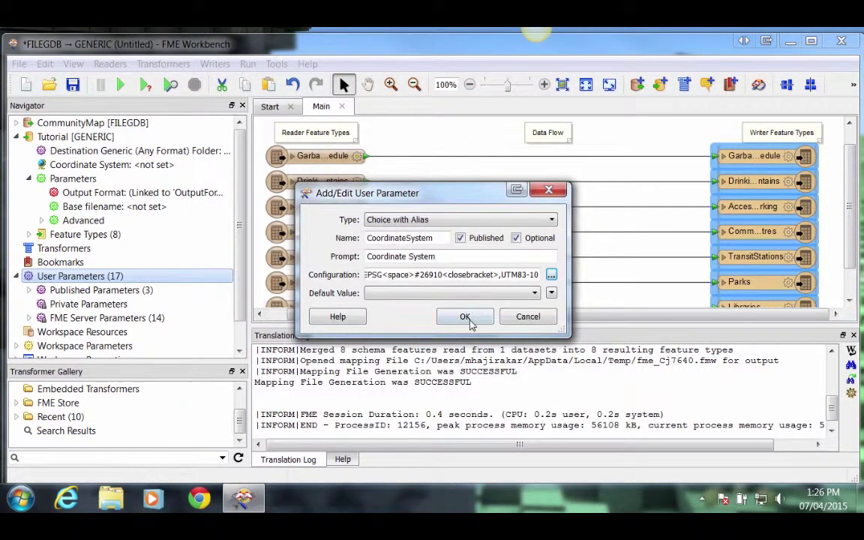
Create the CoordinateSystem parameter and link the Tutorial writer's Coordinate System to it.
click(466, 317)
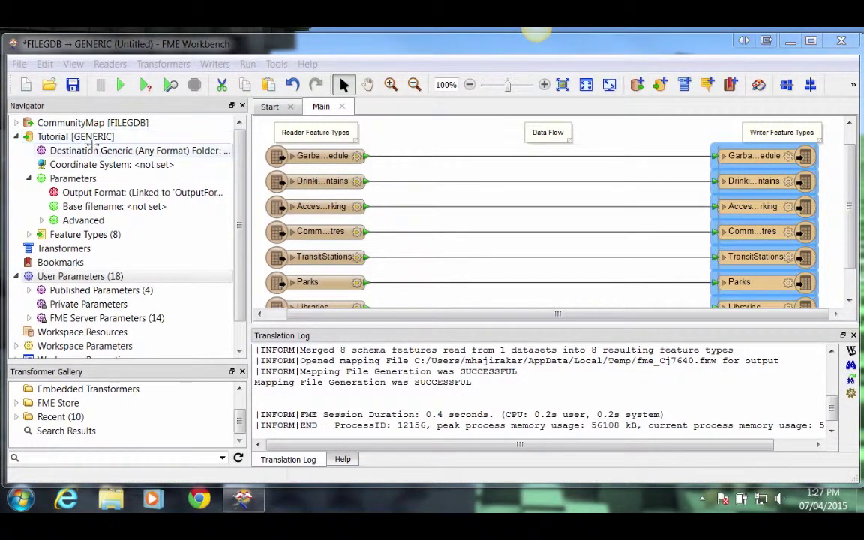
click(90, 163)
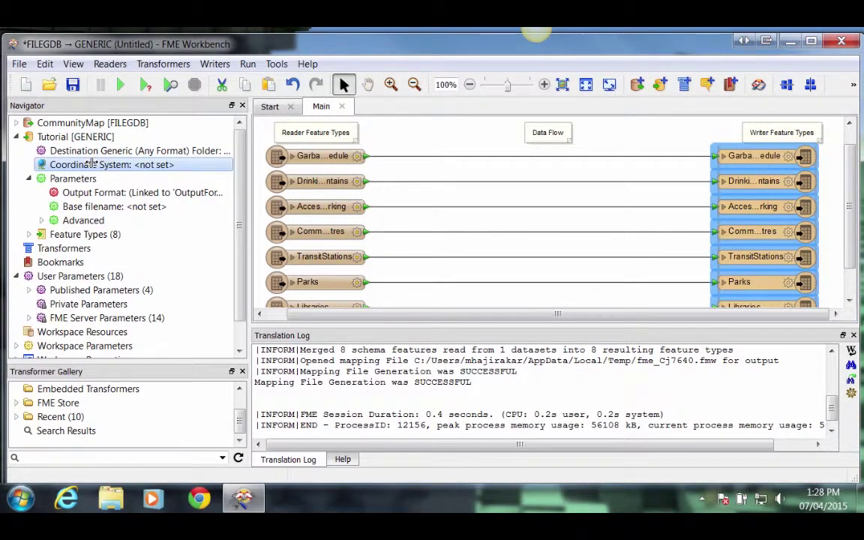
right_click(90, 163)
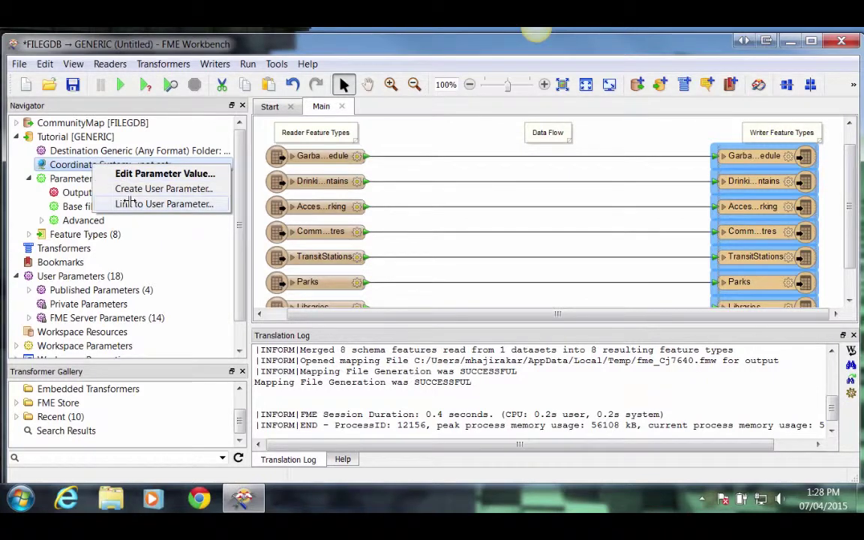
click(129, 202)
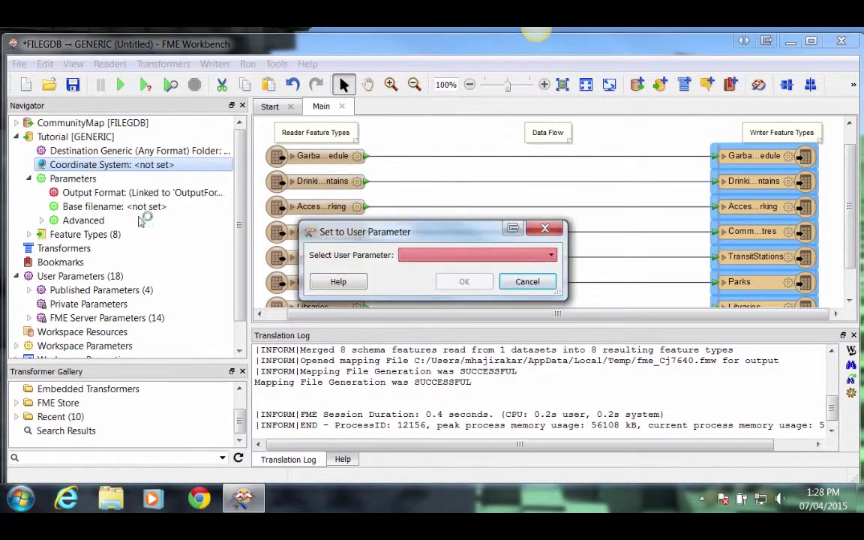
click(552, 256)
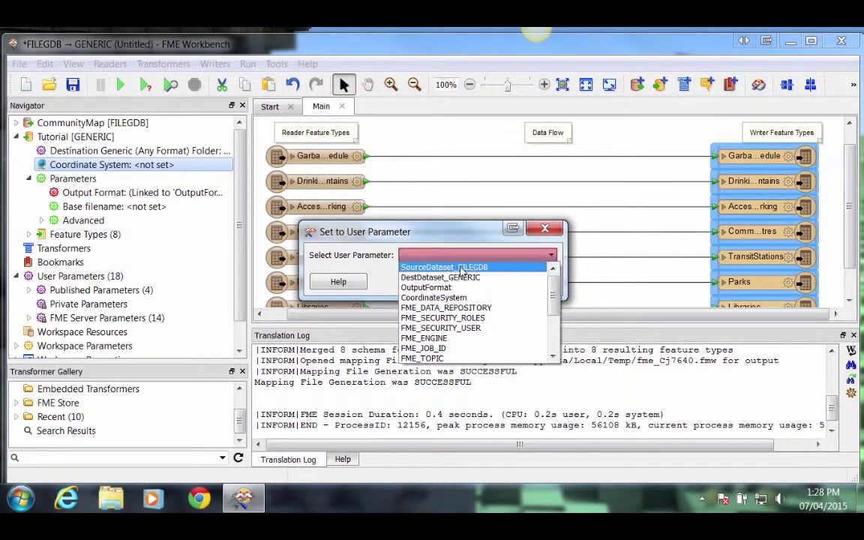
click(439, 298)
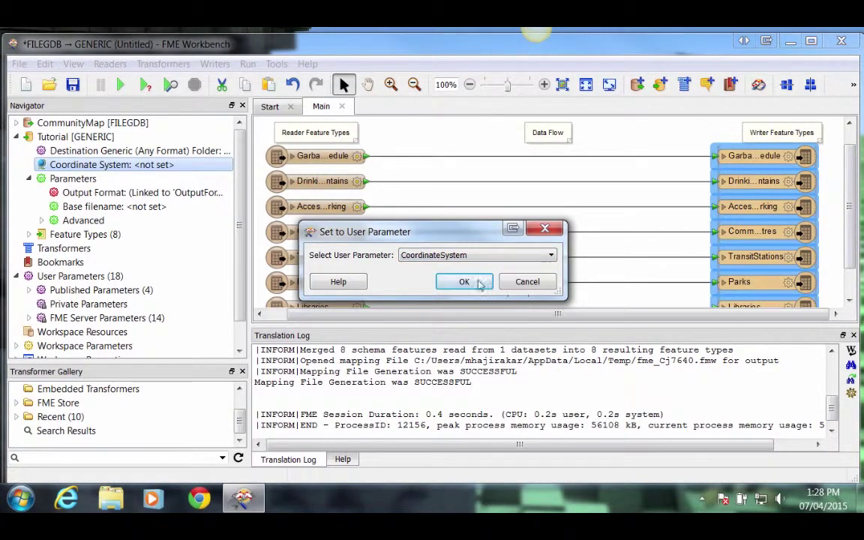
click(465, 282)
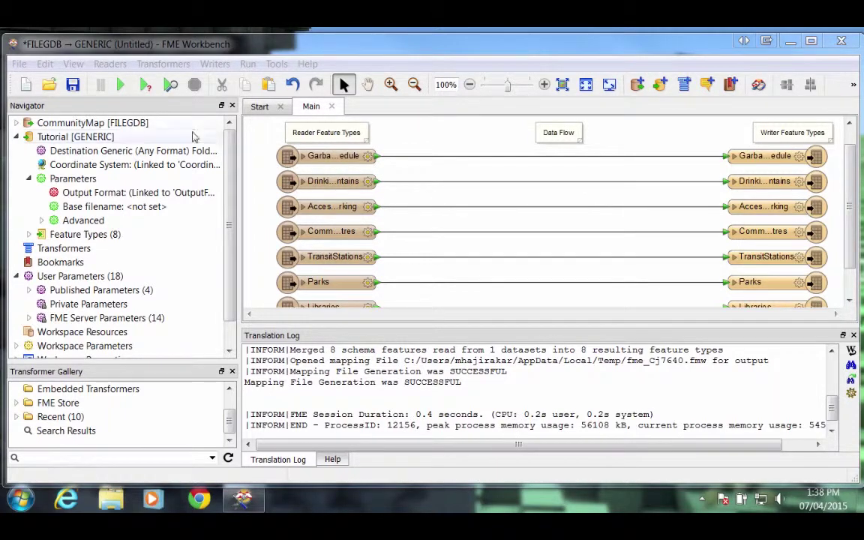
Publish CommunityMap's Feature Types to Read as a FEATURE_TYPES parameter with all eight layers.
click(140, 124)
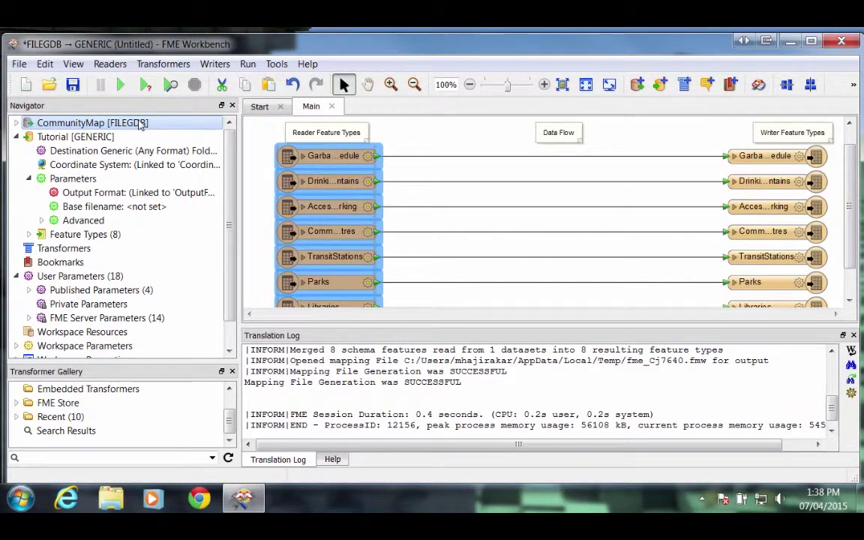
click(16, 123)
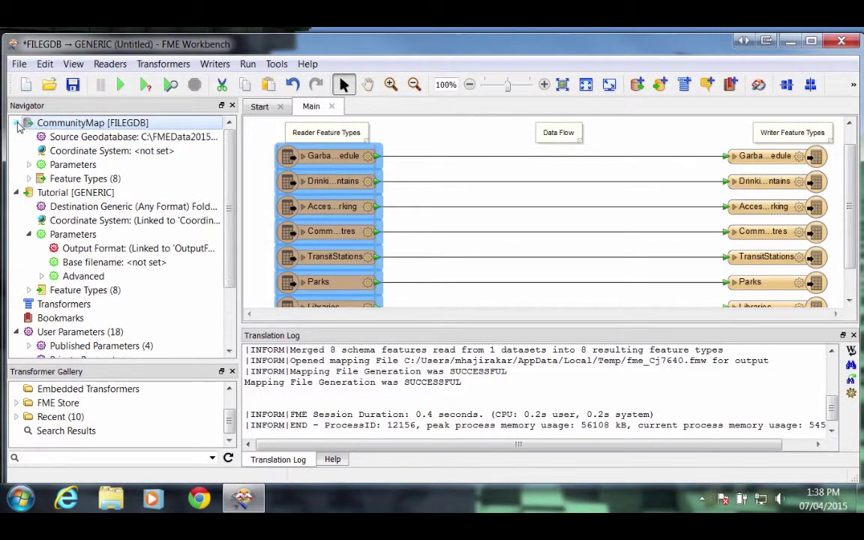
click(30, 165)
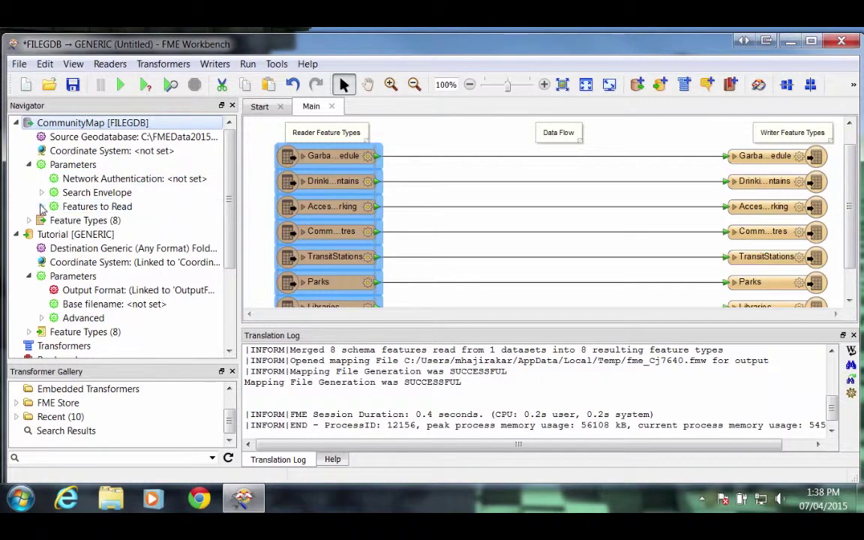
click(42, 207)
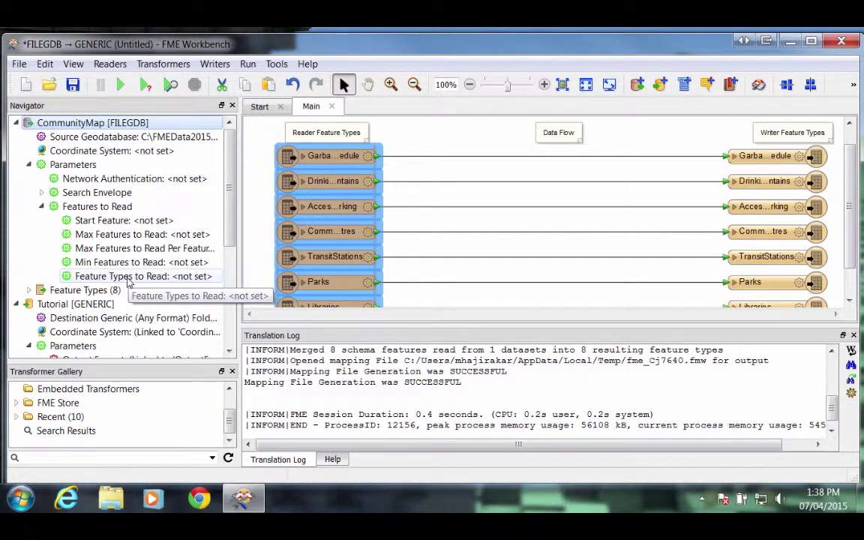
right_click(127, 278)
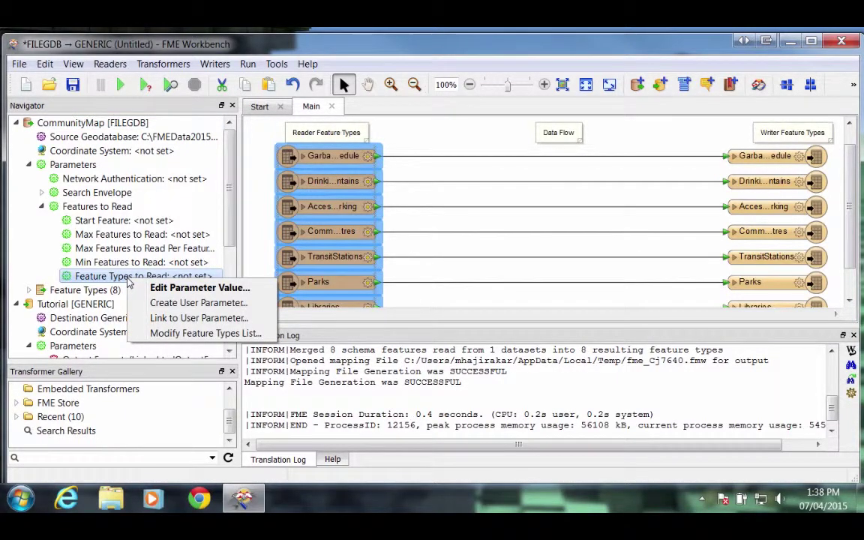
click(169, 305)
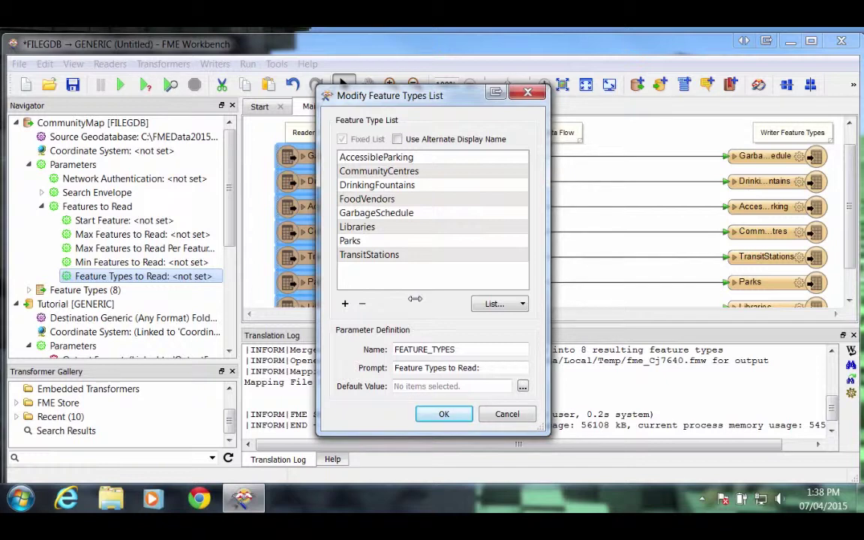
click(443, 414)
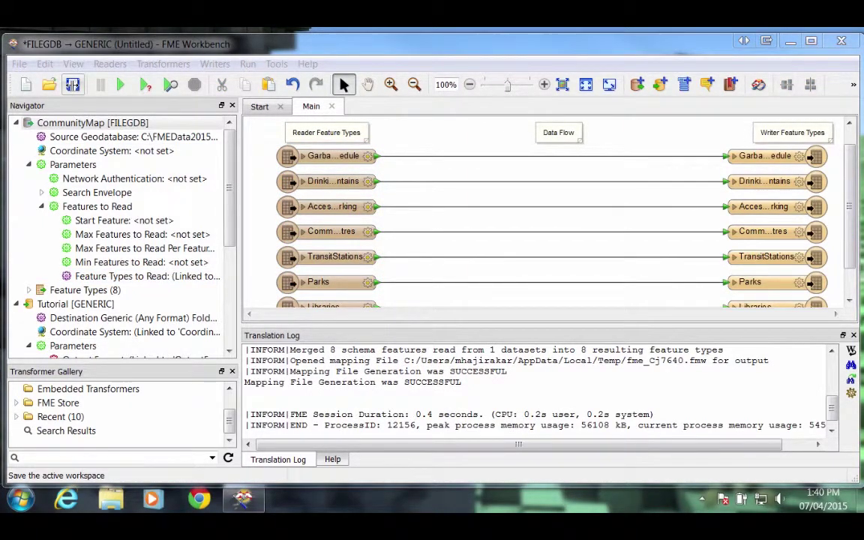
Save the workspace in C:\FMEData2015\Workspaces\ServerTutorial, renaming Exercise3a to Exercise4a_mita.fmw.
click(72, 84)
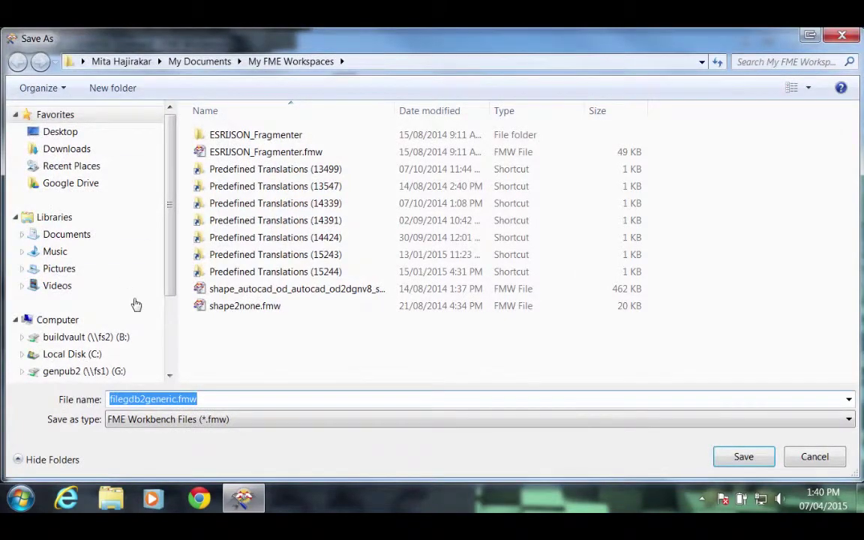
click(78, 354)
double_click(236, 236)
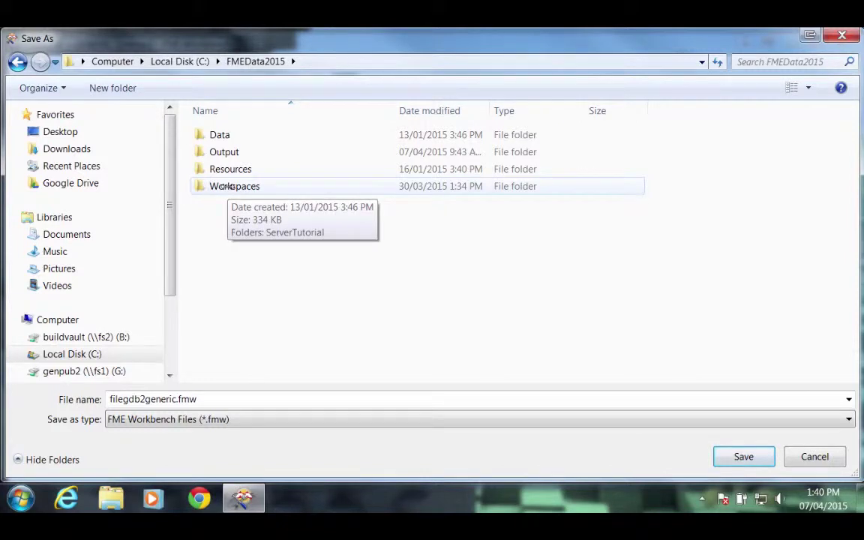
double_click(225, 186)
double_click(240, 135)
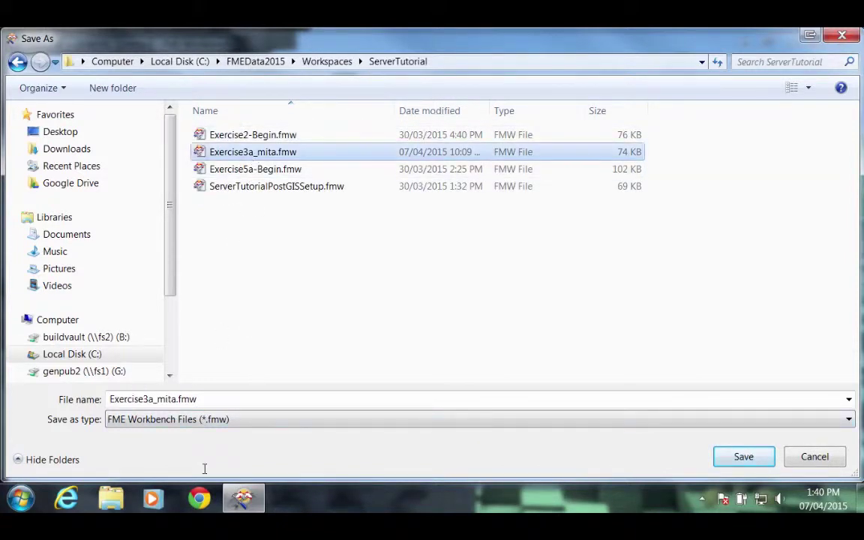
click(152, 400)
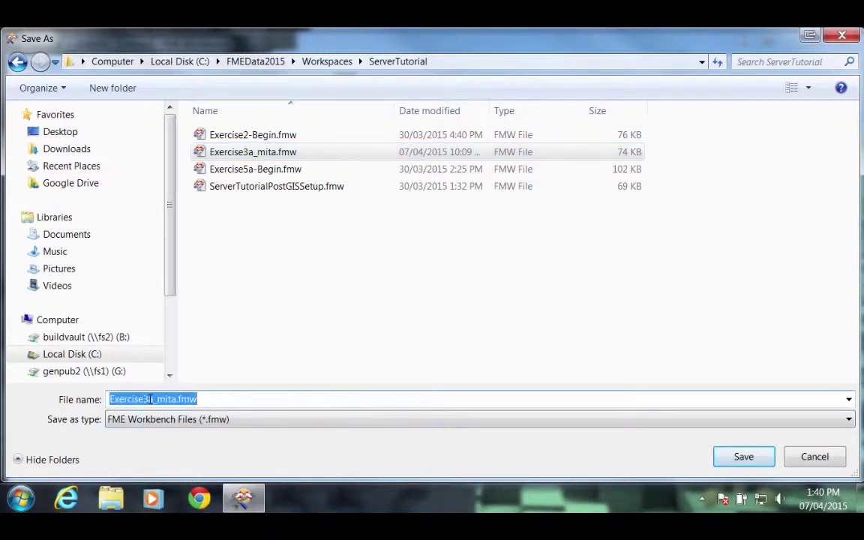
click(149, 399)
key(BackSpace)
text(4)
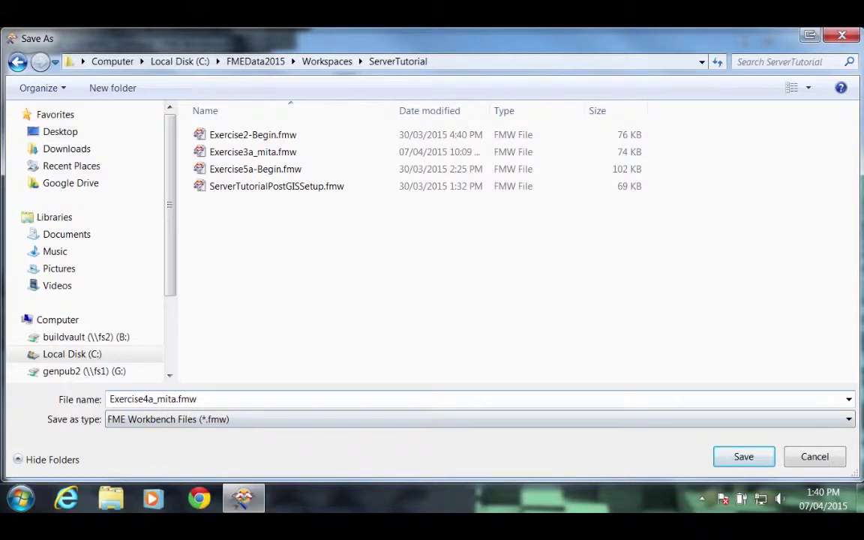
click(197, 399)
key(Return)
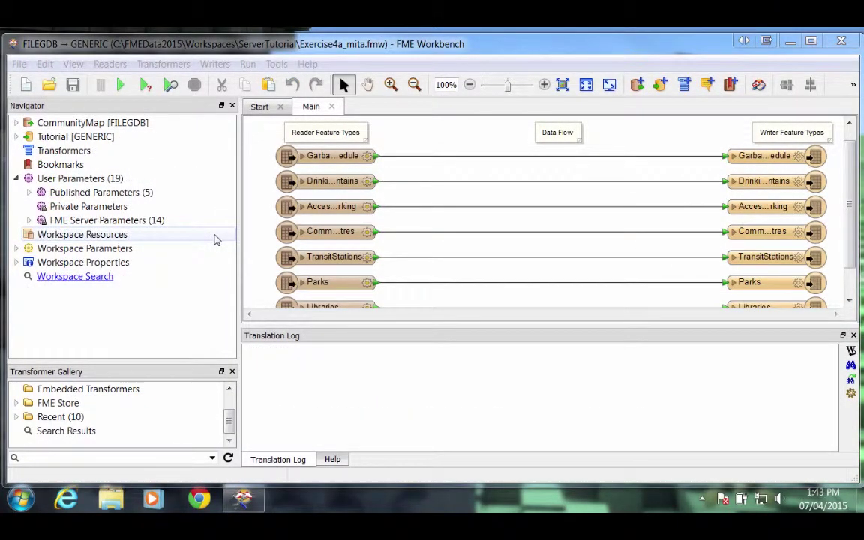
Start publishing to FME Server with URL server-tutorial-2015-safe-software.fmecloud.com/fmeserver.
click(20, 66)
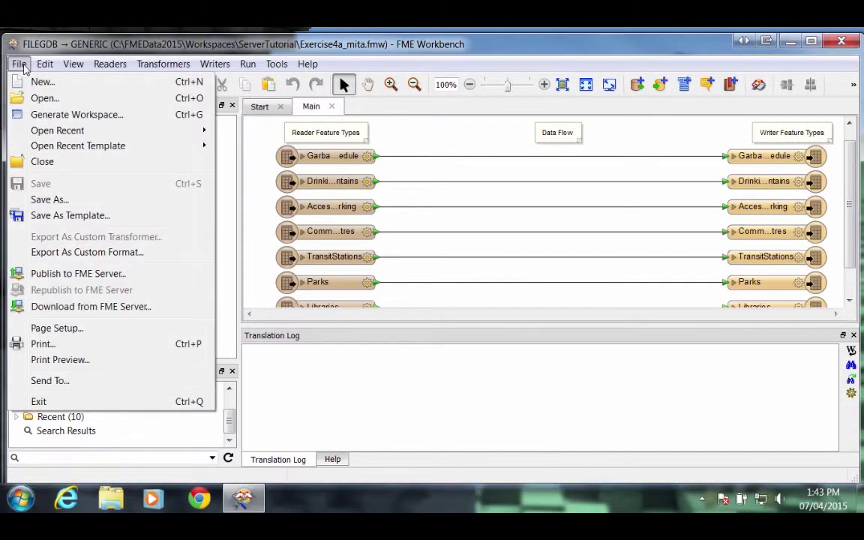
click(58, 276)
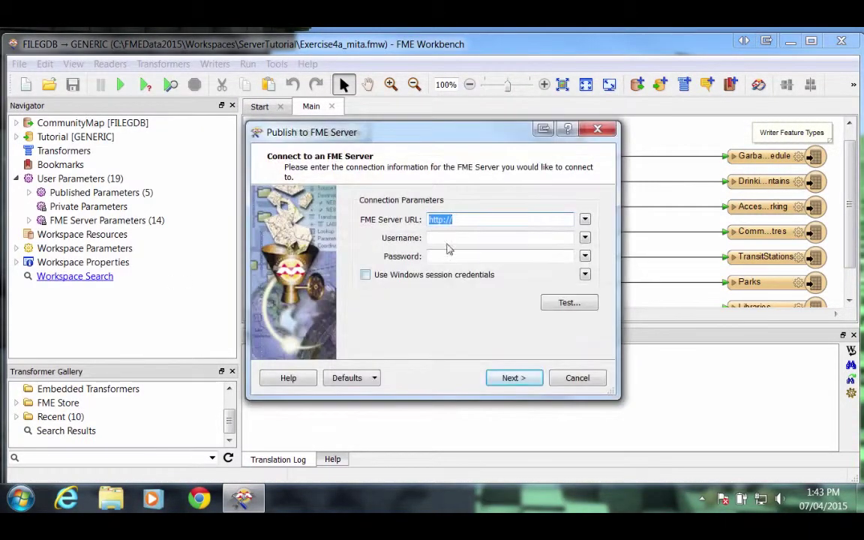
click(464, 219)
text(server-tu)
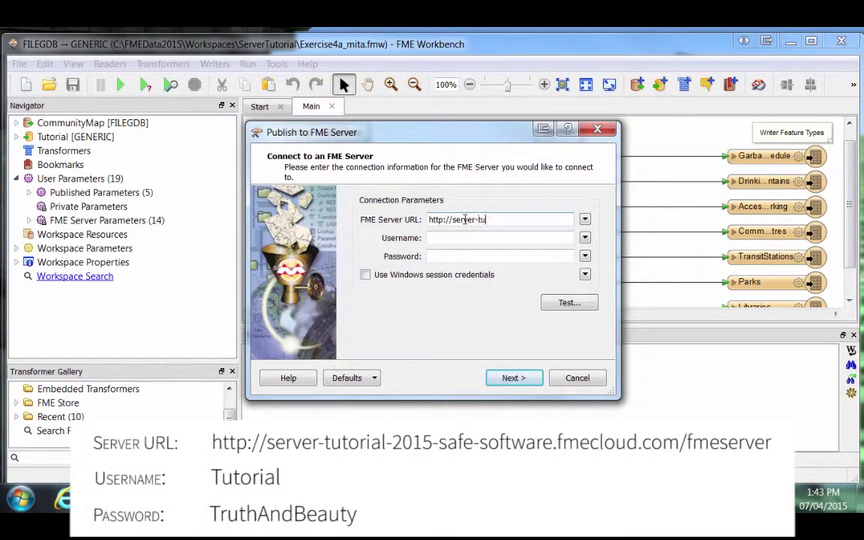
text(torial-2015-safe-software)
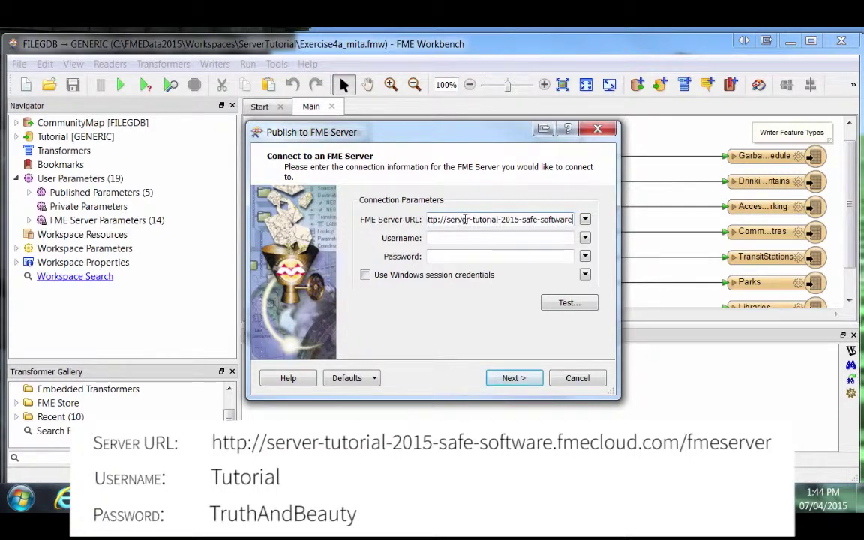
text(.fmeclou)
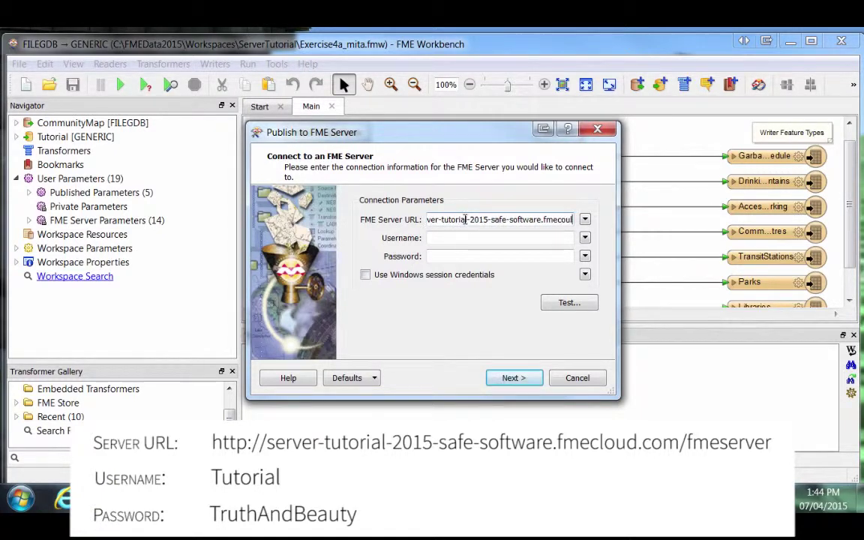
key(BackSpace)
text(loud.com/)
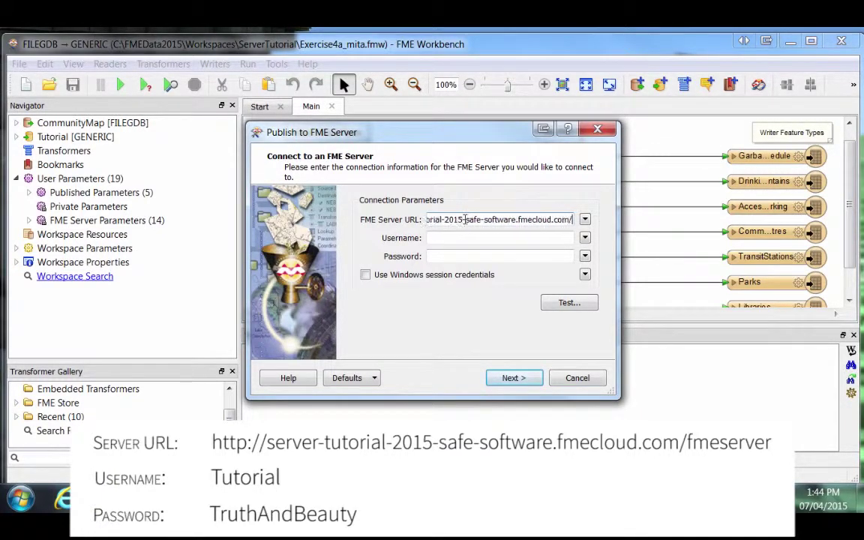
text(fmeserver)
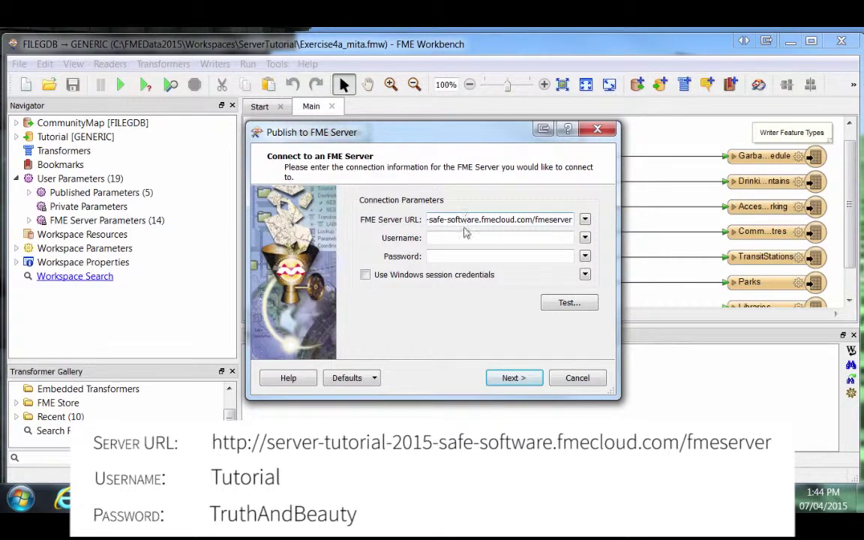
Enter the account username and password, then connect to the server.
click(466, 237)
key(Tab)
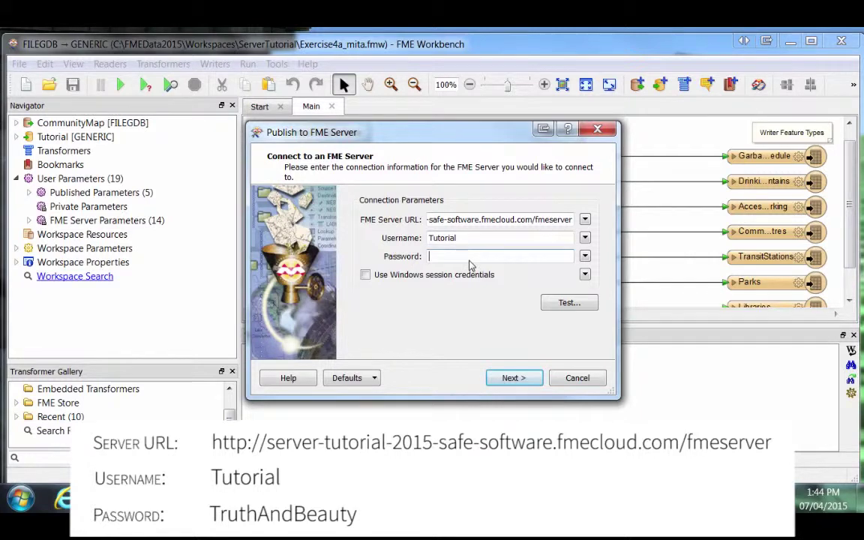
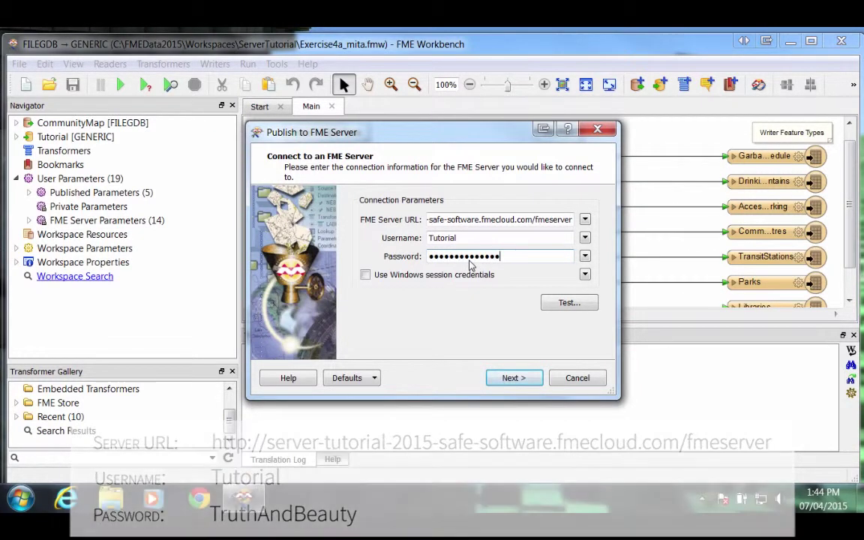
click(510, 380)
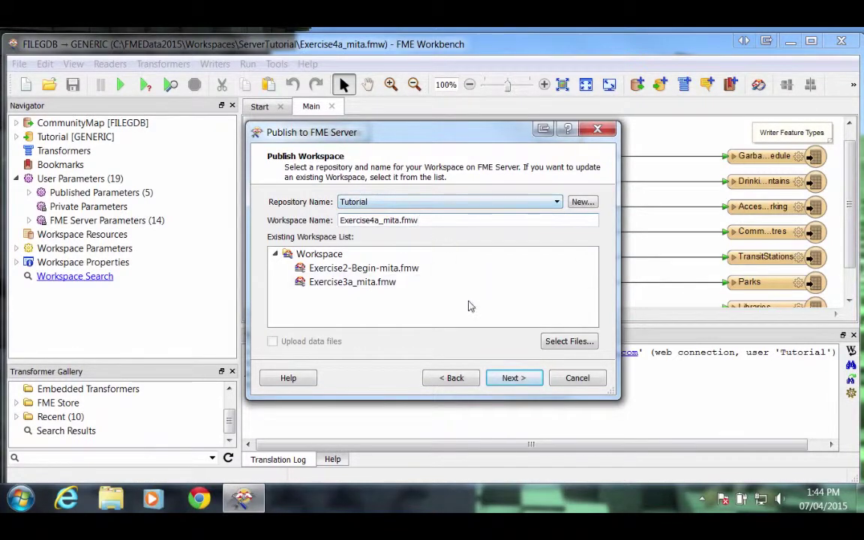
Keep repository Tutorial and name Exercise4a_mita.fmw, then publish with the Data Download service.
click(509, 378)
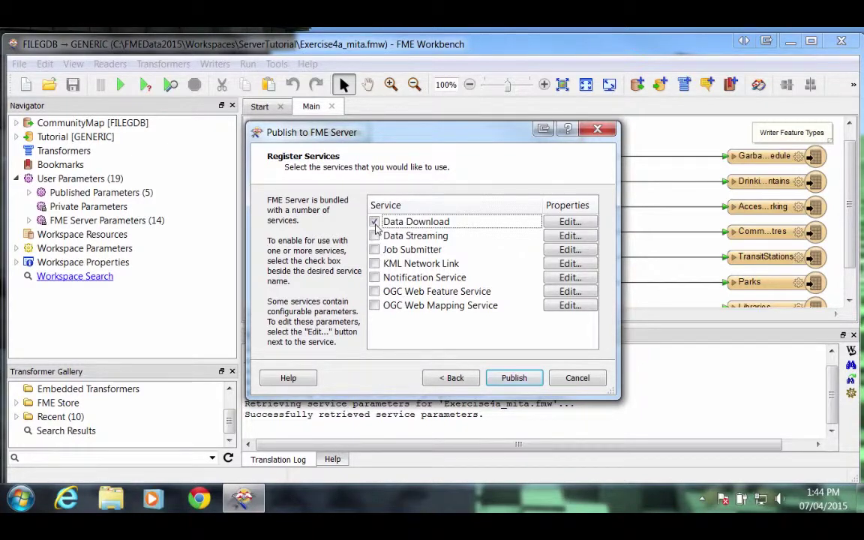
click(515, 378)
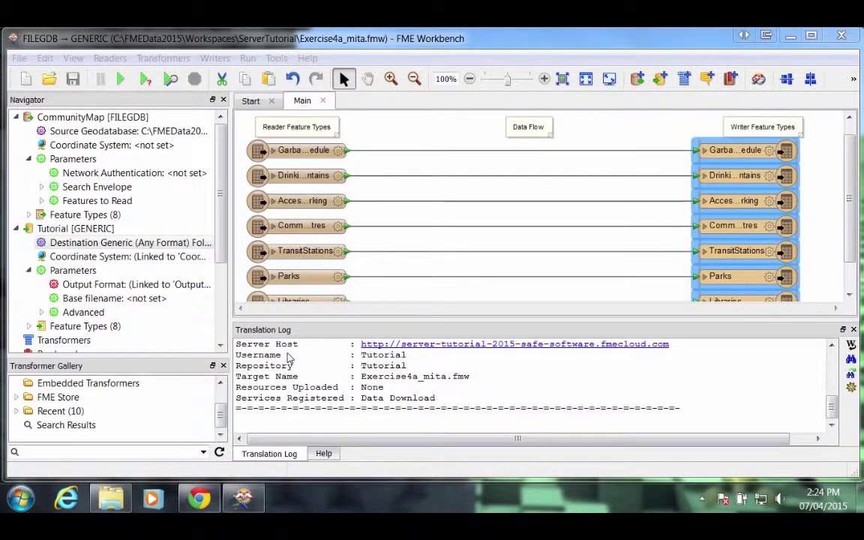
In Chrome's FME Server page, open Tutorial > Exercise4a_mita.fmw with the Data Download service.
click(204, 496)
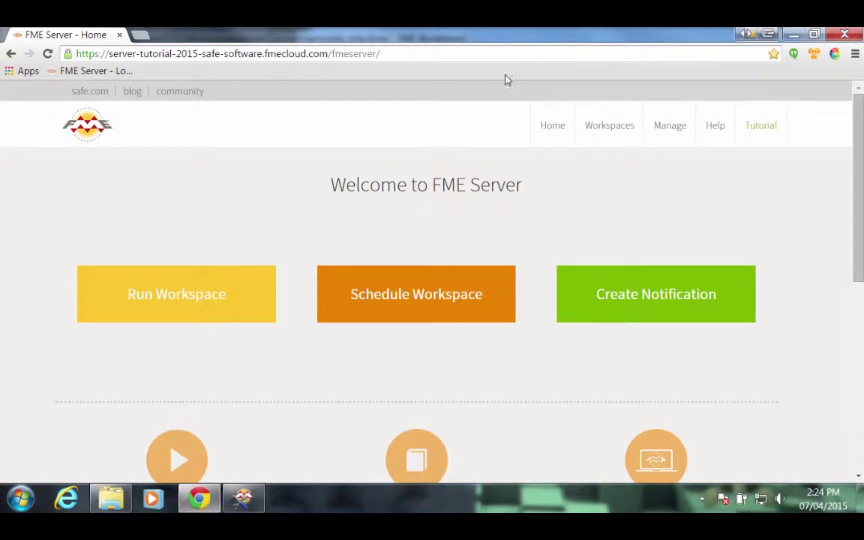
click(432, 56)
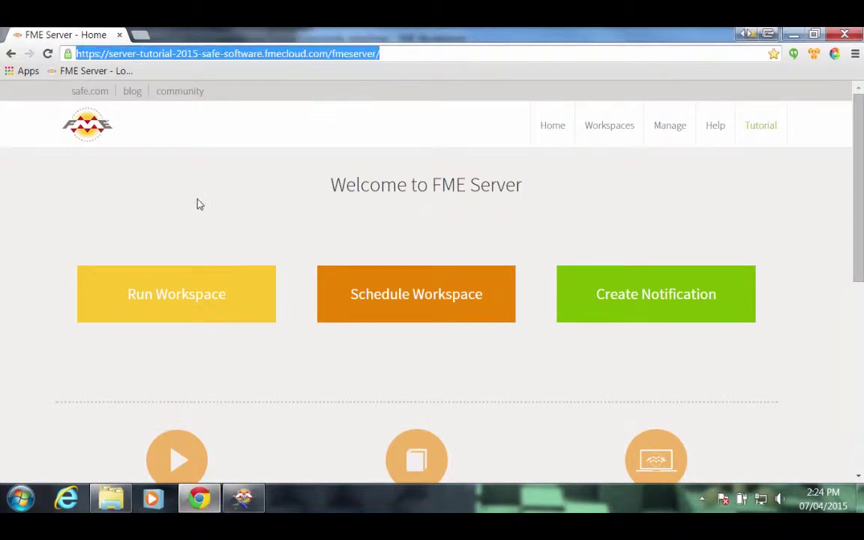
click(191, 304)
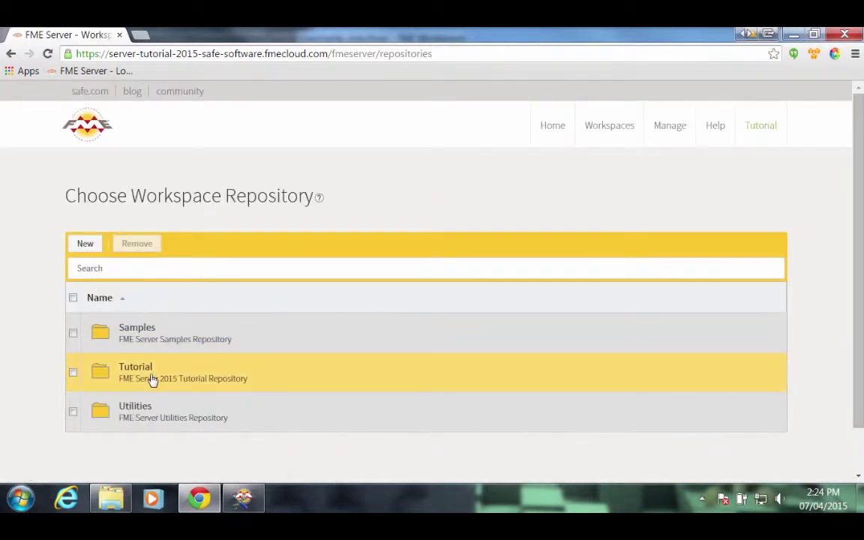
click(151, 380)
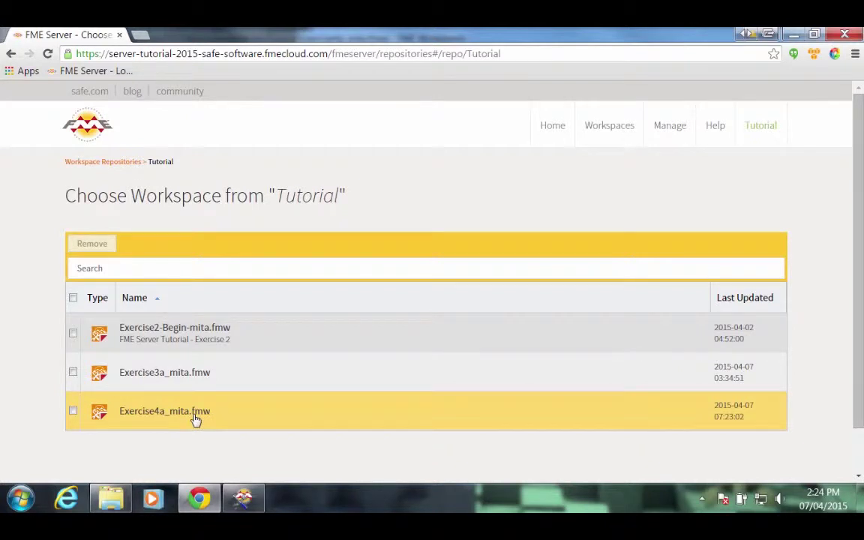
click(194, 418)
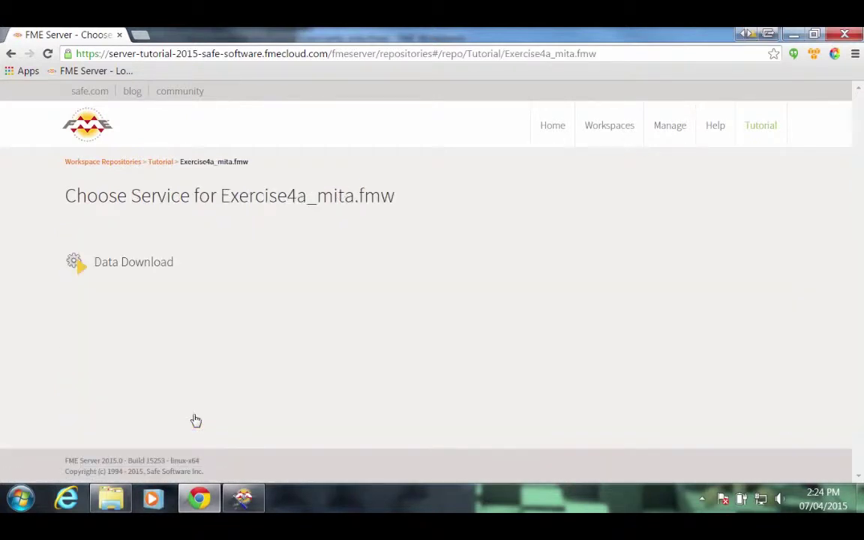
click(114, 271)
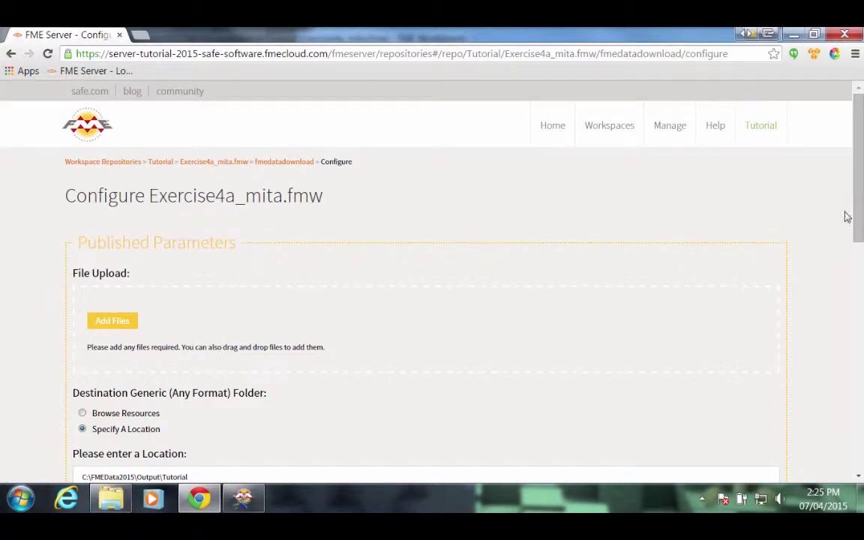
Set the output format to MapInfo TAB, leaving the coordinate system unchanged.
drag(858, 154, 861, 292)
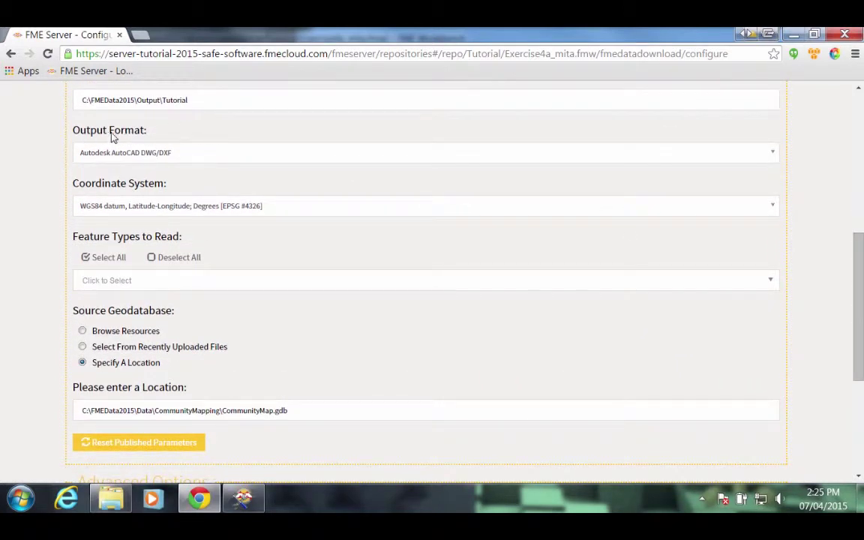
click(775, 156)
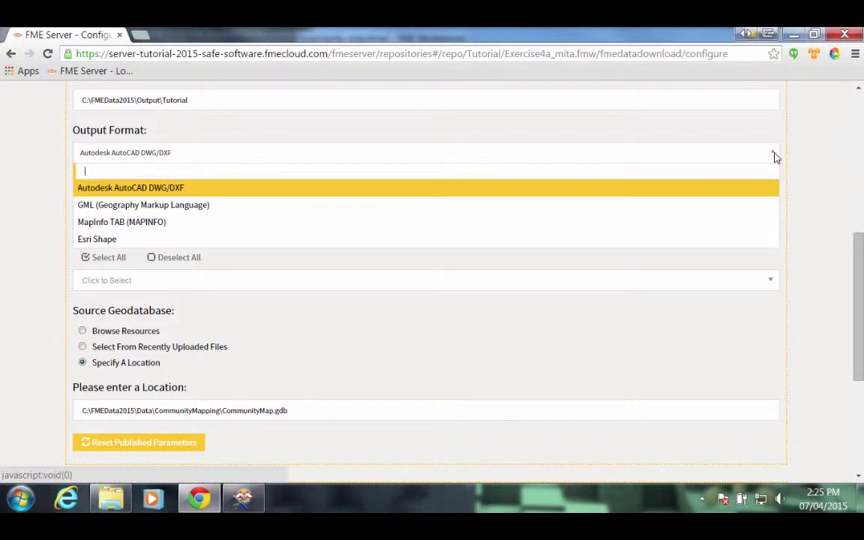
click(113, 223)
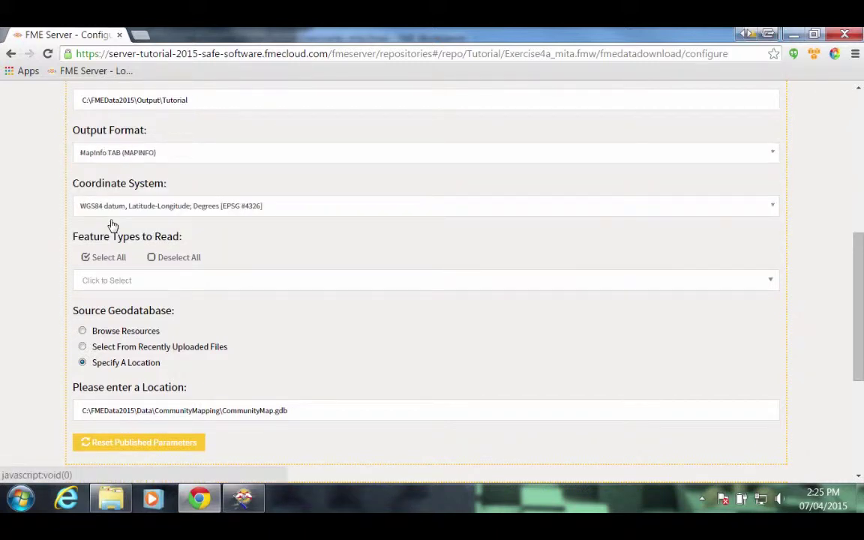
click(773, 209)
click(745, 187)
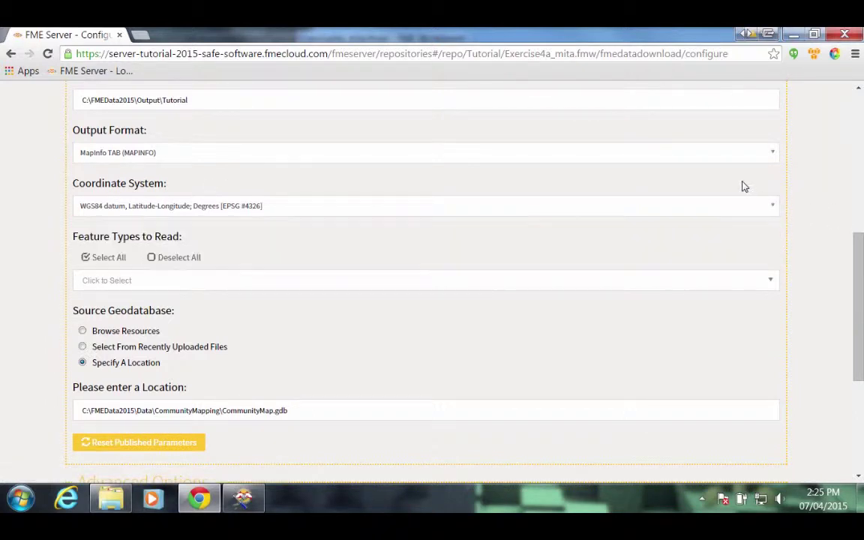
Select all feature types, then remove AccessibleParking, FoodVendors, GarbageSchedule, Libraries and Parks.
click(109, 263)
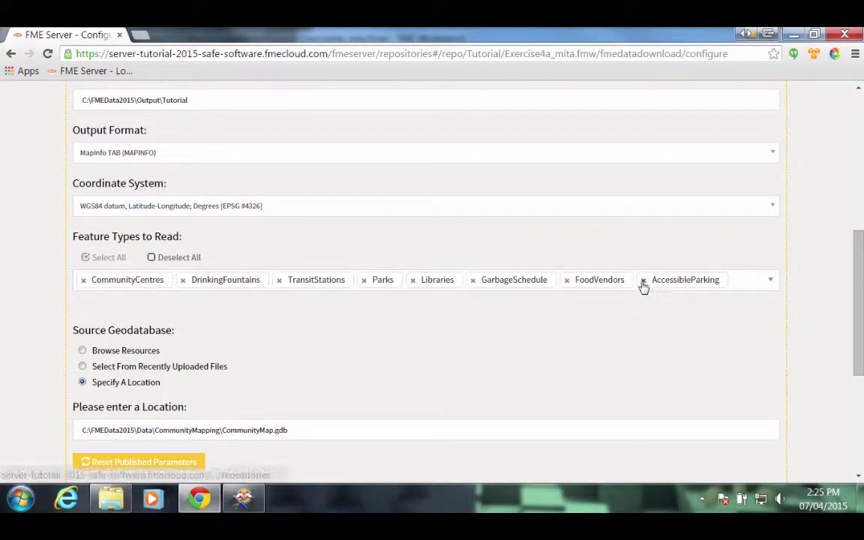
click(643, 280)
click(567, 281)
click(473, 281)
click(412, 280)
click(365, 281)
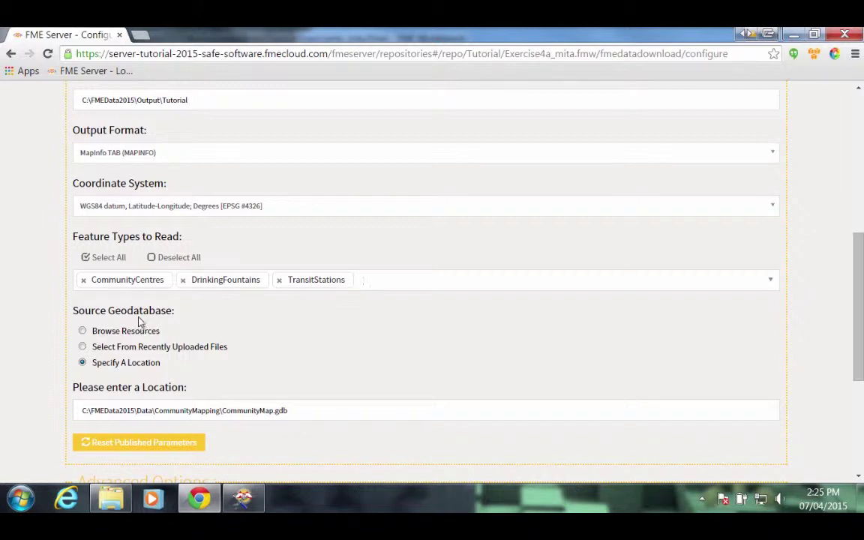
Browse the server resources and choose Data > CommunityMap.gdb as the source geodatabase.
click(97, 337)
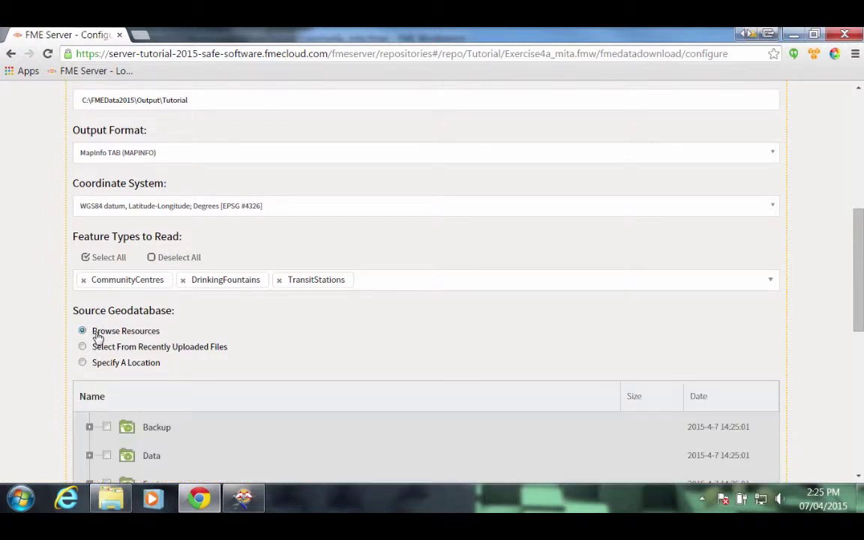
scroll(267, 322, down, 2)
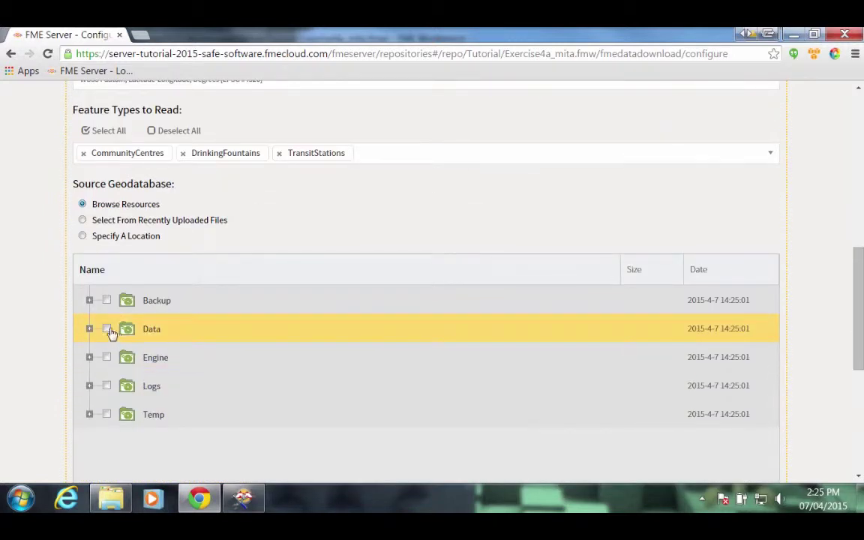
click(108, 330)
click(89, 329)
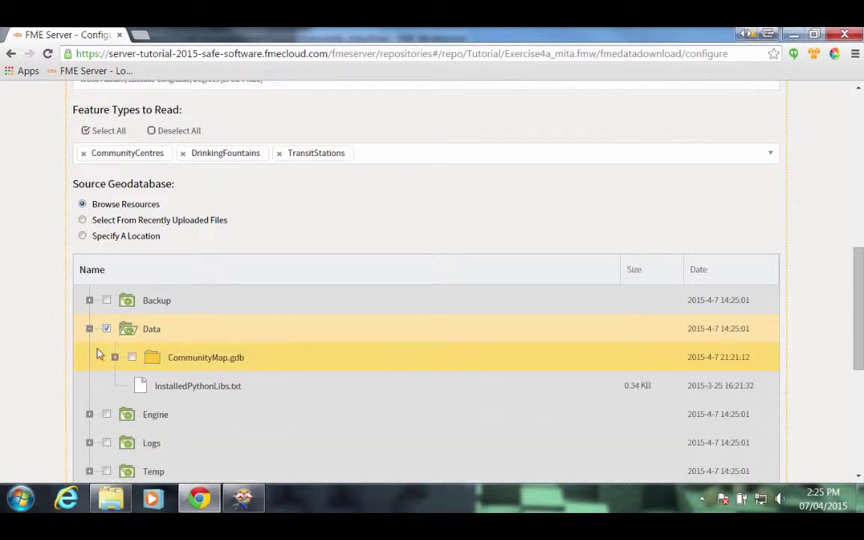
click(133, 359)
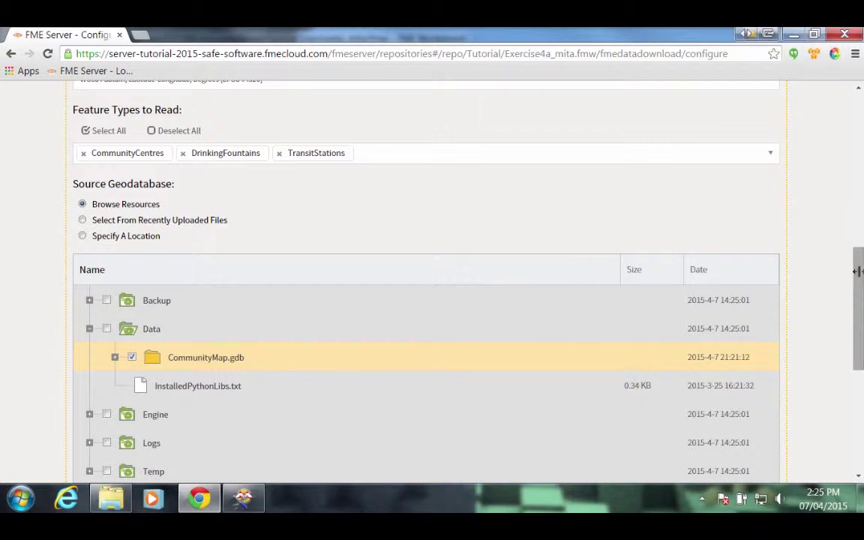
scroll(859, 304, down, 1)
drag(859, 303, 852, 390)
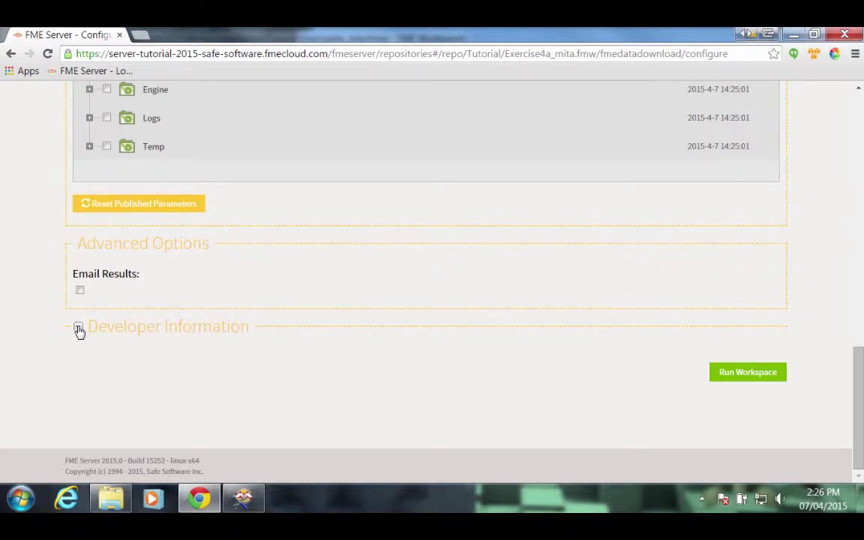
Expand Developer Information and scroll through its Direct URL and HTML form examples.
click(79, 330)
scroll(402, 322, down, 2)
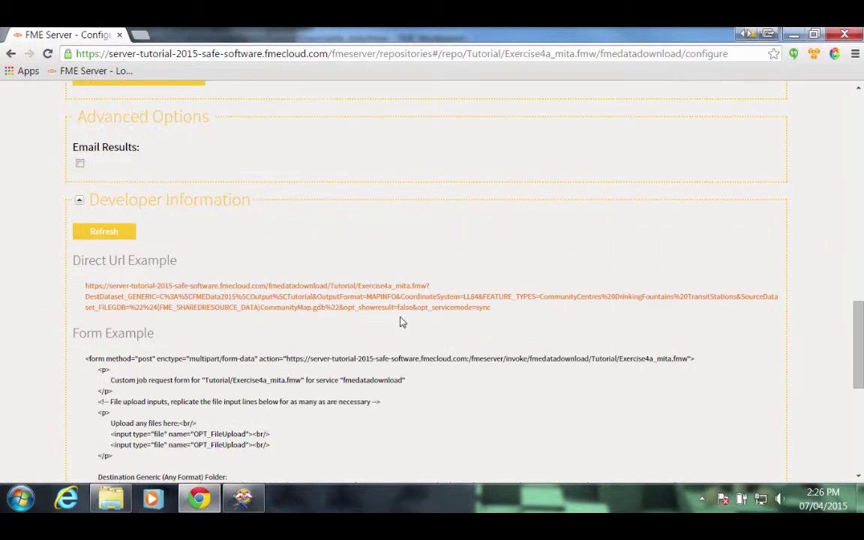
scroll(401, 322, down, 1)
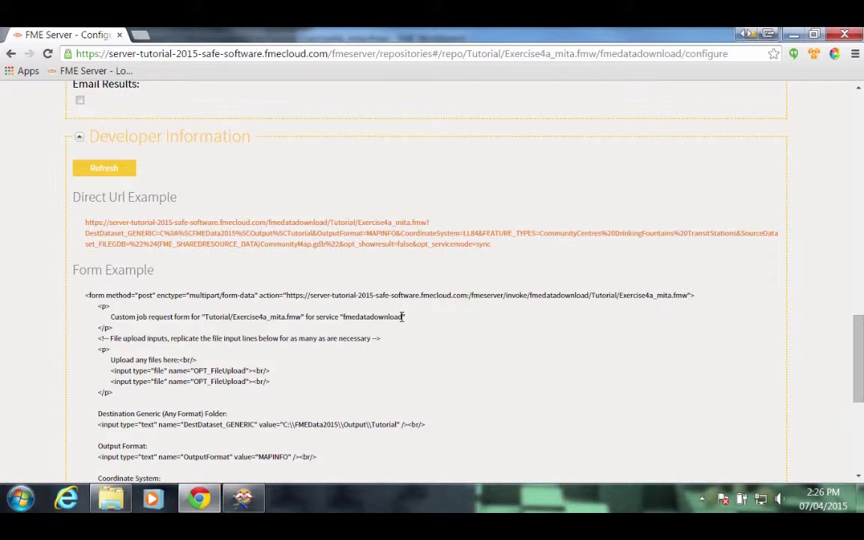
scroll(404, 316, down, 5)
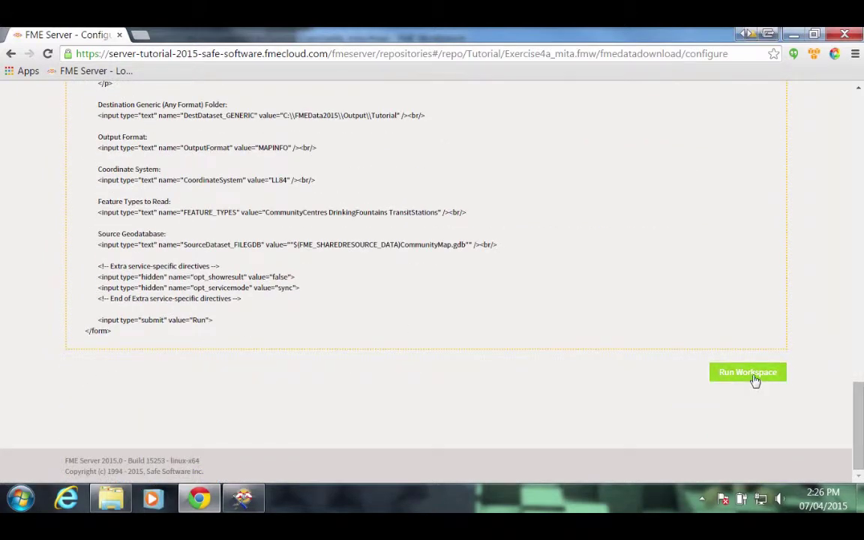
Run the workspace, download the result zip from the Data Download link, and show it in Downloads.
click(750, 376)
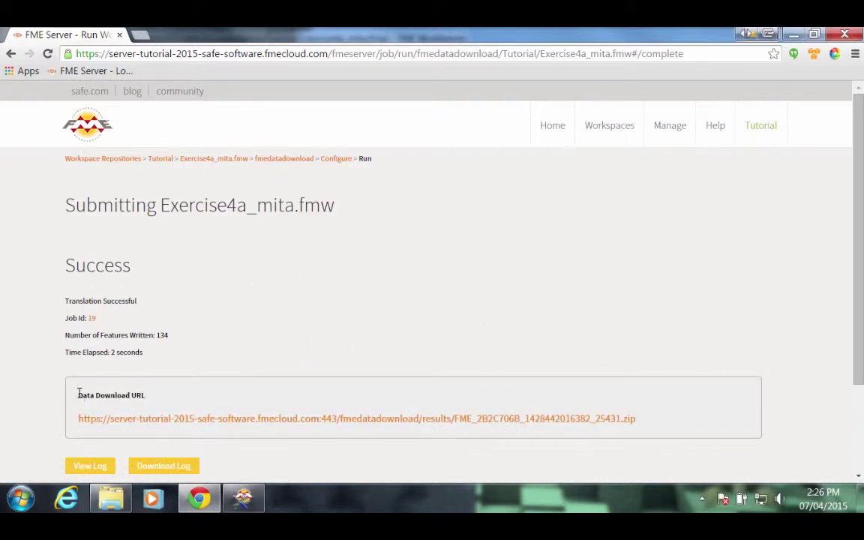
click(191, 417)
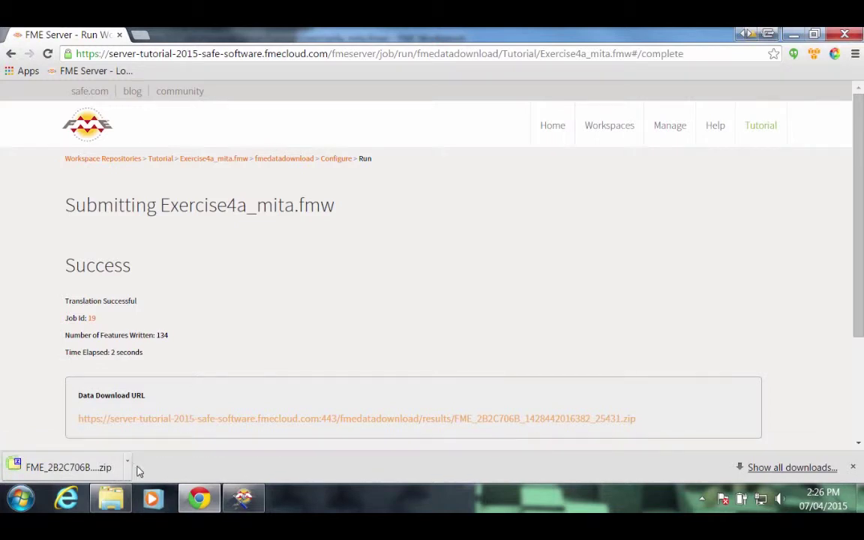
click(128, 464)
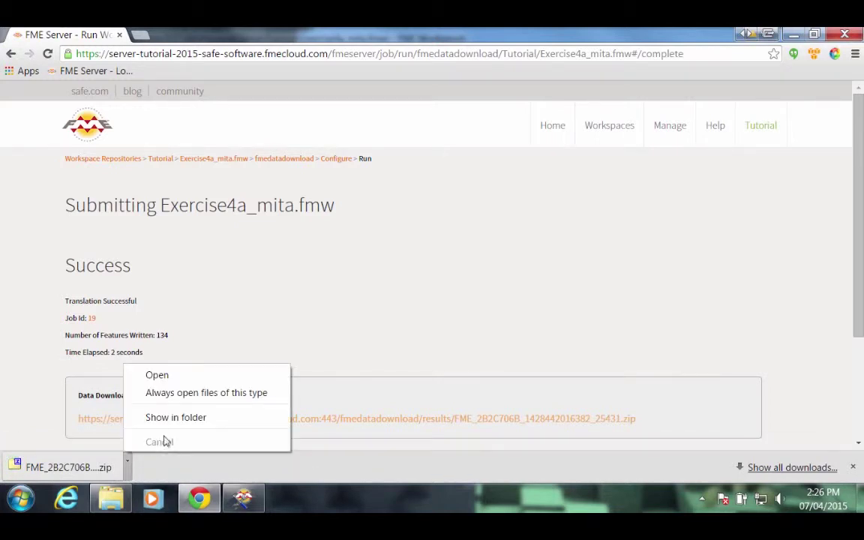
click(174, 417)
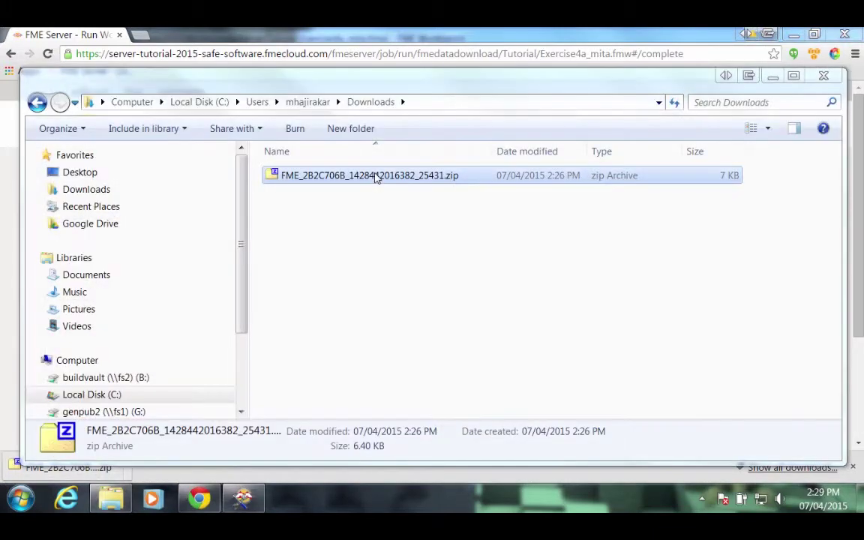
Extract the zip with 7-Zip Extract Here and open the new Tutorial folder.
right_click(382, 176)
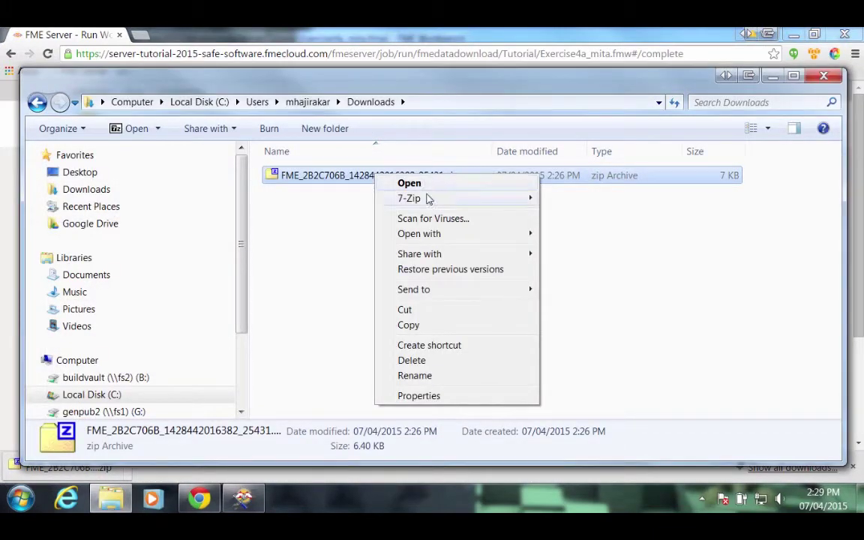
mouse_move(435, 200)
click(275, 233)
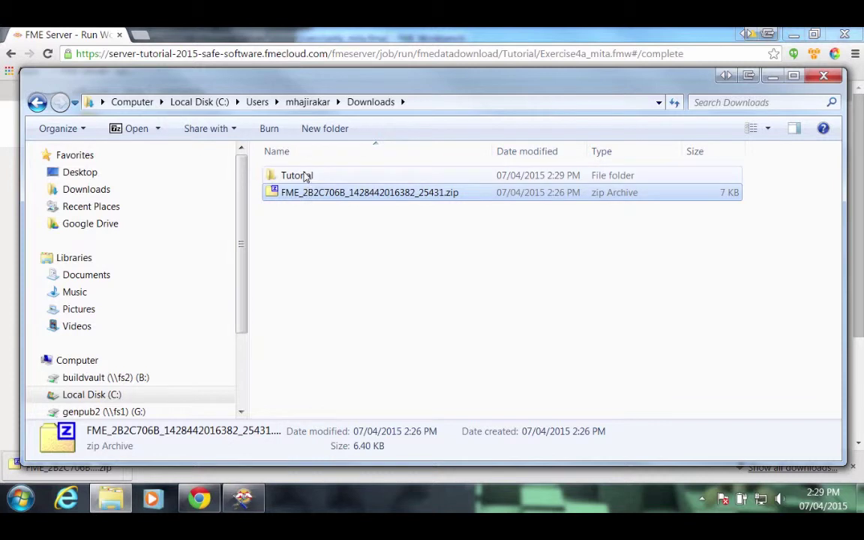
double_click(306, 177)
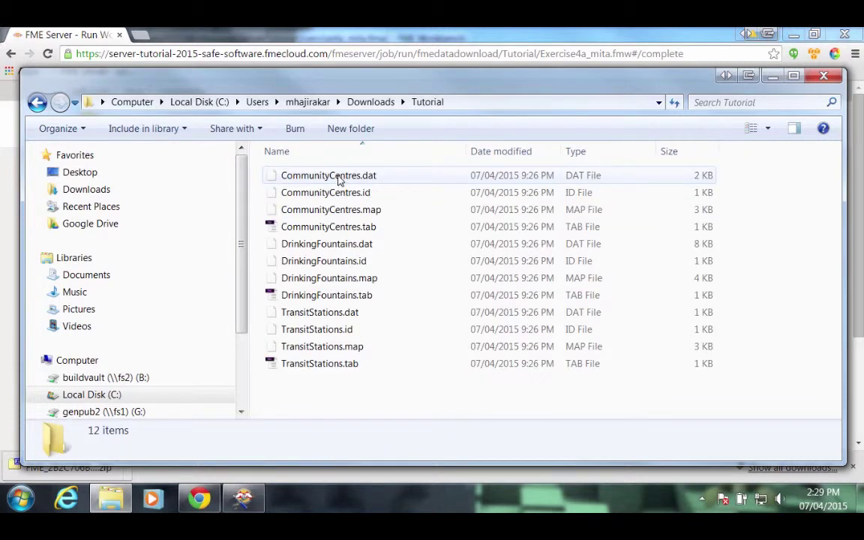